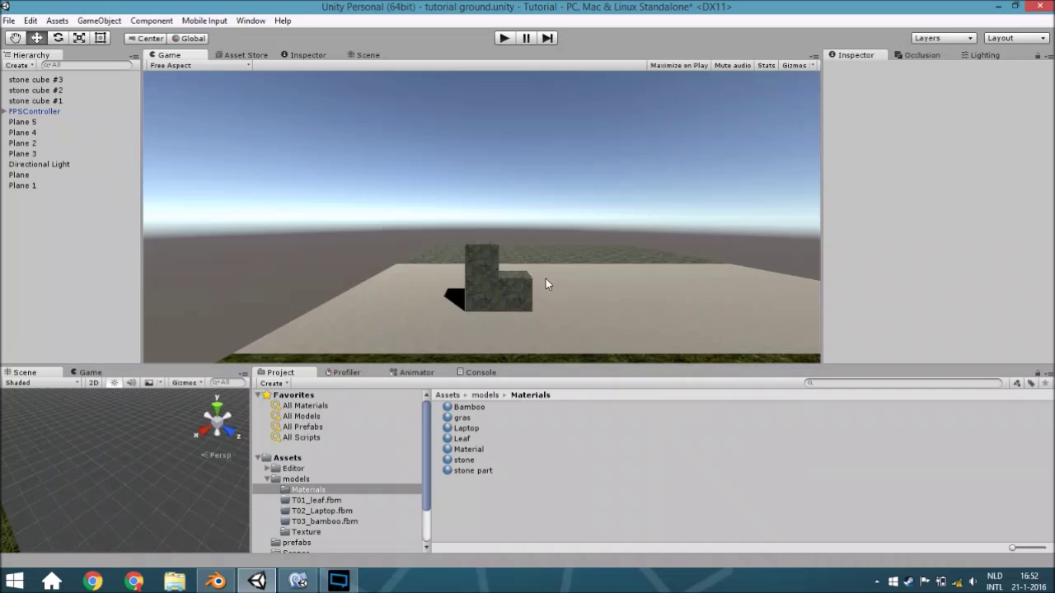
Play-test the scene, walk around the destructible stone cubes as they break apart, and stop the game
{"action": "left_click", "coordinate": [507, 38]}
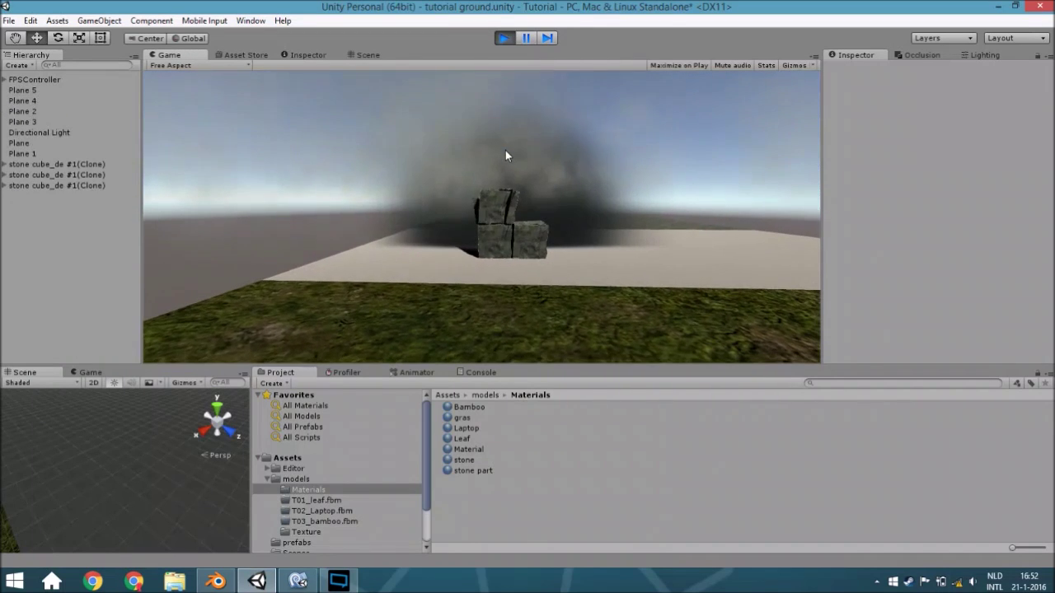
{"action": "key", "text": "w"}
{"action": "key", "text": "a"}
{"action": "key", "text": "w"}
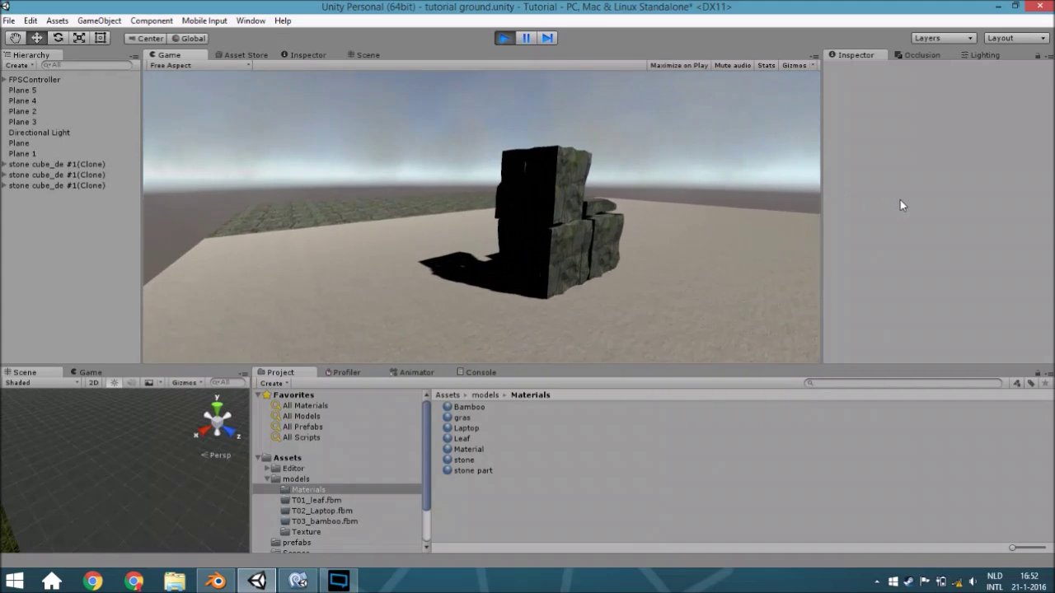
{"action": "key", "text": "s"}
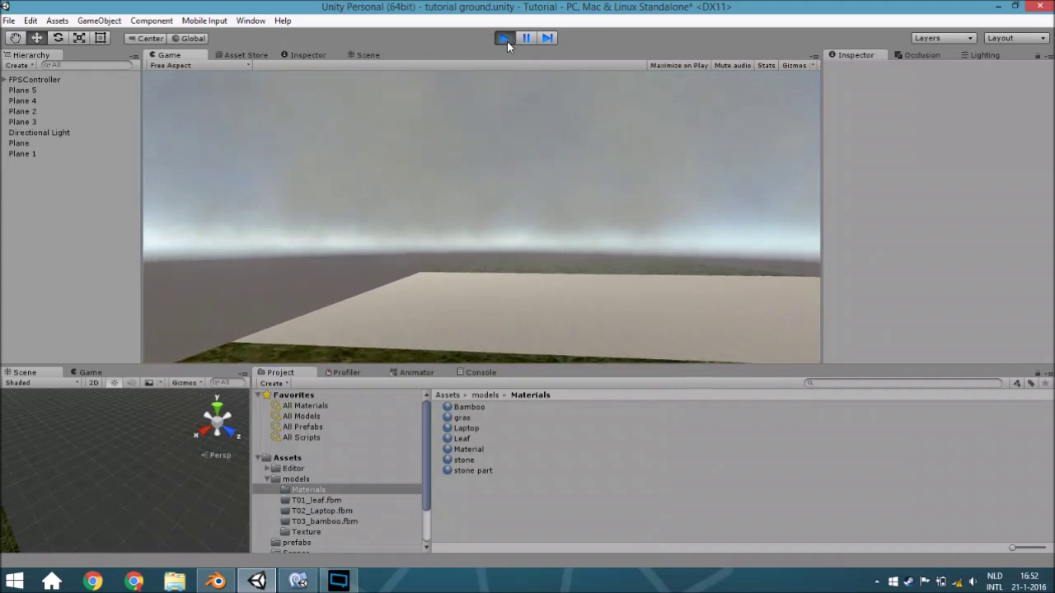
{"action": "left_click", "coordinate": [504, 38]}
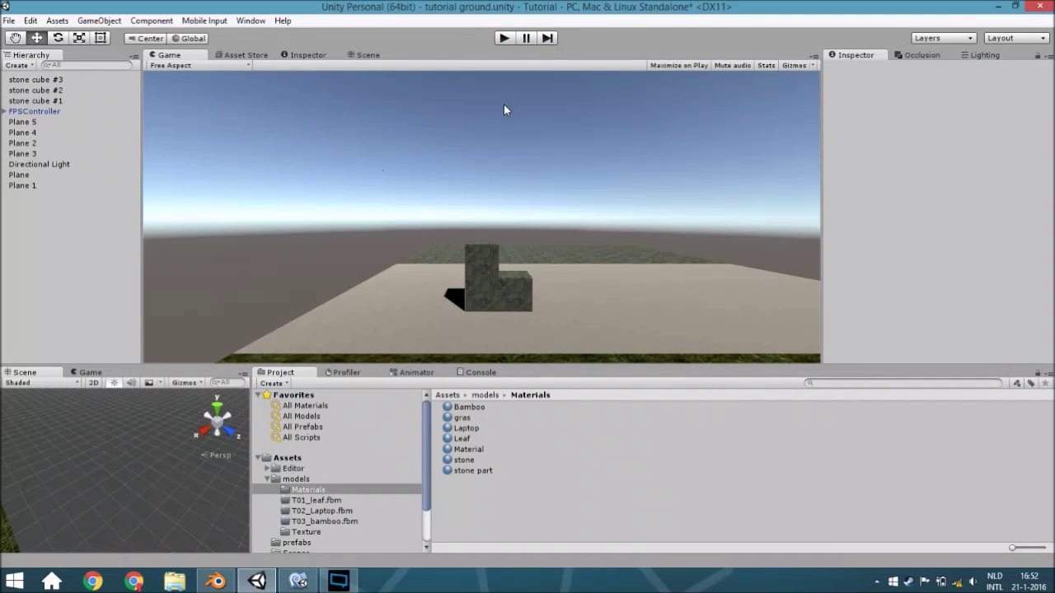
Select stone cube #2 in the Scene view and examine its Rigidbody and Destructible_object script settings
{"action": "left_click", "coordinate": [367, 54]}
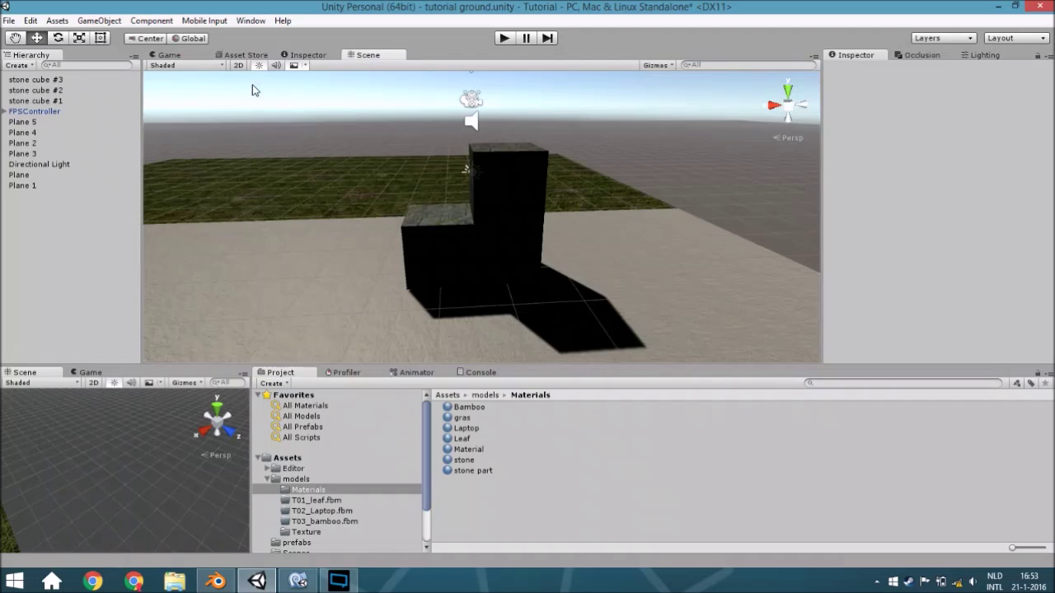
{"action": "left_click", "coordinate": [503, 180]}
{"action": "middle_click_drag", "start_coordinate": [556, 210], "coordinate": [518, 225]}
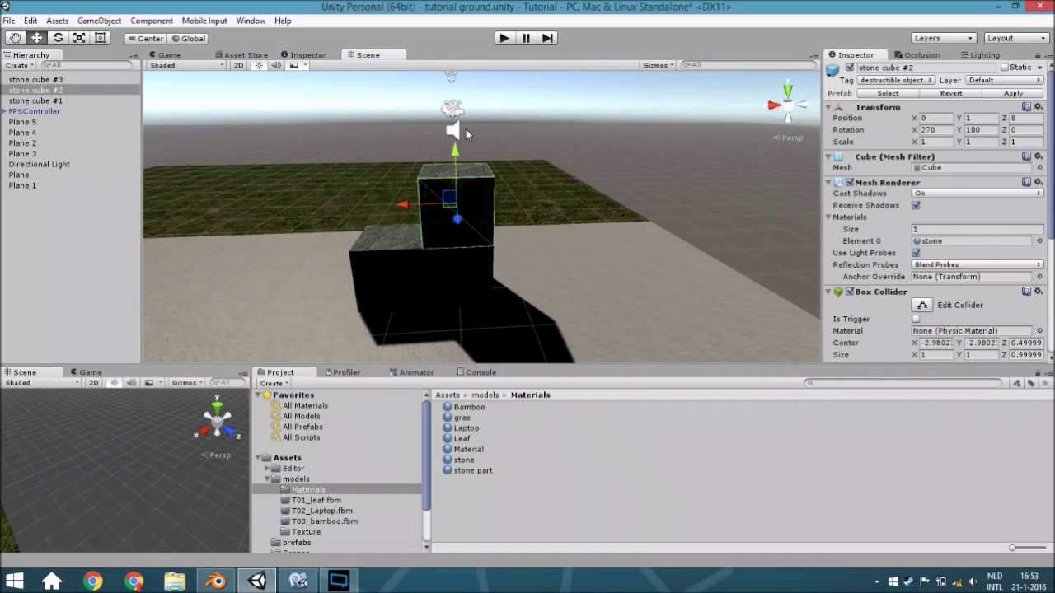
{"action": "right_click_drag", "start_coordinate": [468, 206], "coordinate": [492, 221]}
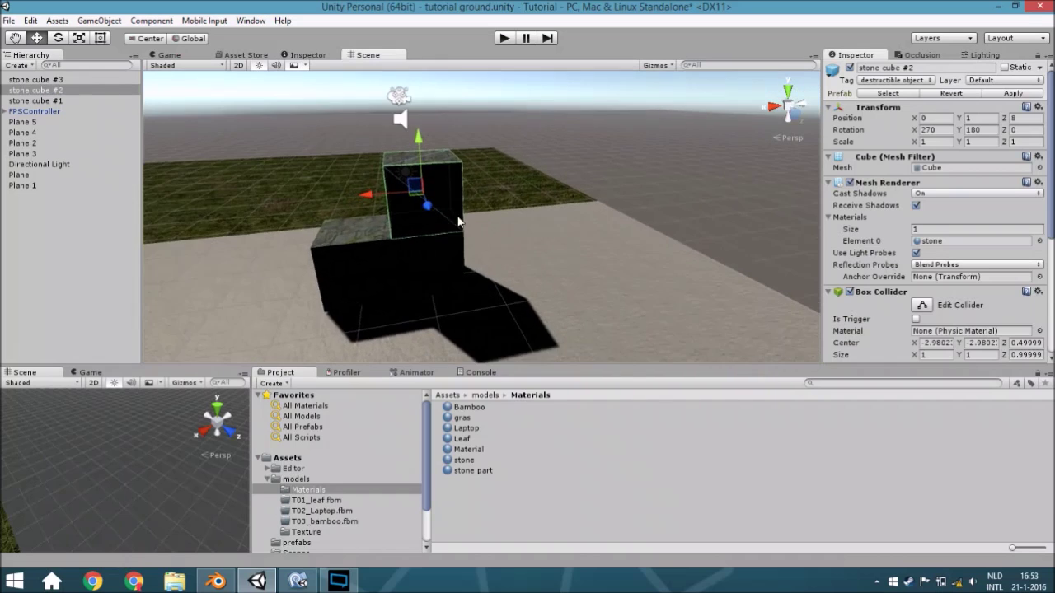
{"action": "middle_click_drag", "start_coordinate": [492, 221], "coordinate": [556, 218]}
{"action": "scroll", "coordinate": [556, 217], "scroll_direction": "up", "scroll_amount": 1}
{"action": "scroll", "coordinate": [890, 227], "scroll_direction": "down", "scroll_amount": 4}
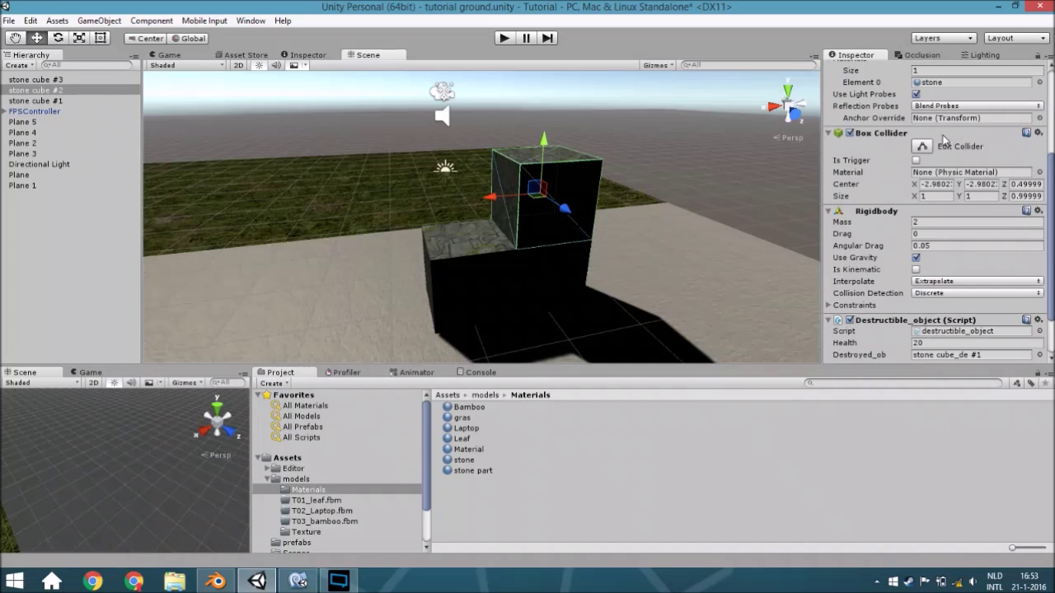
{"action": "scroll", "coordinate": [878, 227], "scroll_direction": "down", "scroll_amount": 3}
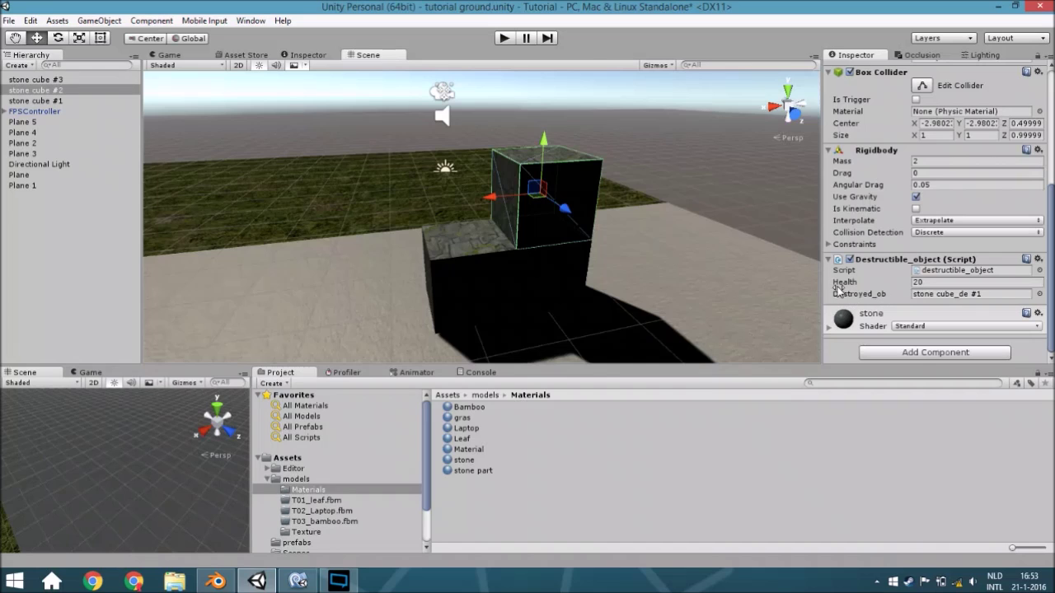
Review the Transform, Mesh Renderer and Box Collider settings of stone cube #2 and view the stacked cubes from several angles
{"action": "middle_click_drag", "start_coordinate": [533, 241], "coordinate": [568, 226]}
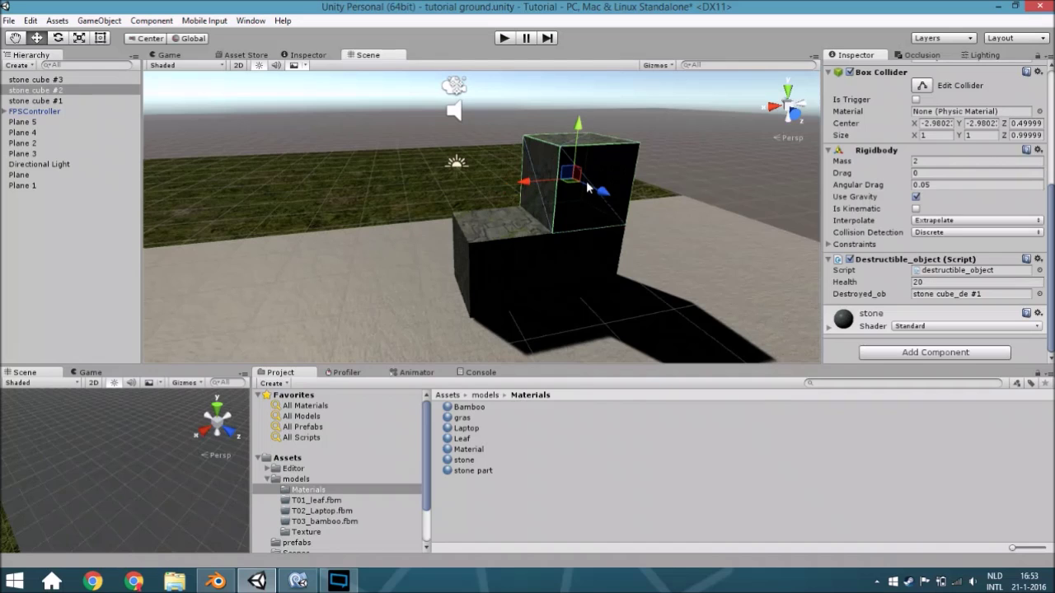
{"action": "left_click_drag", "start_coordinate": [587, 188], "coordinate": [594, 213], "text": "alt"}
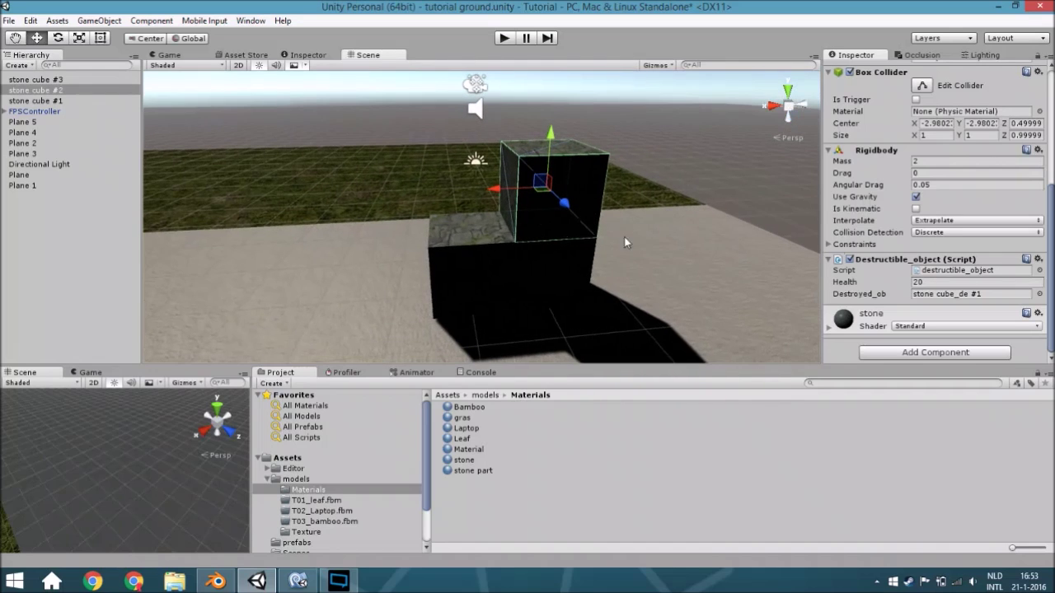
{"action": "scroll", "coordinate": [966, 279], "scroll_direction": "up", "scroll_amount": 5}
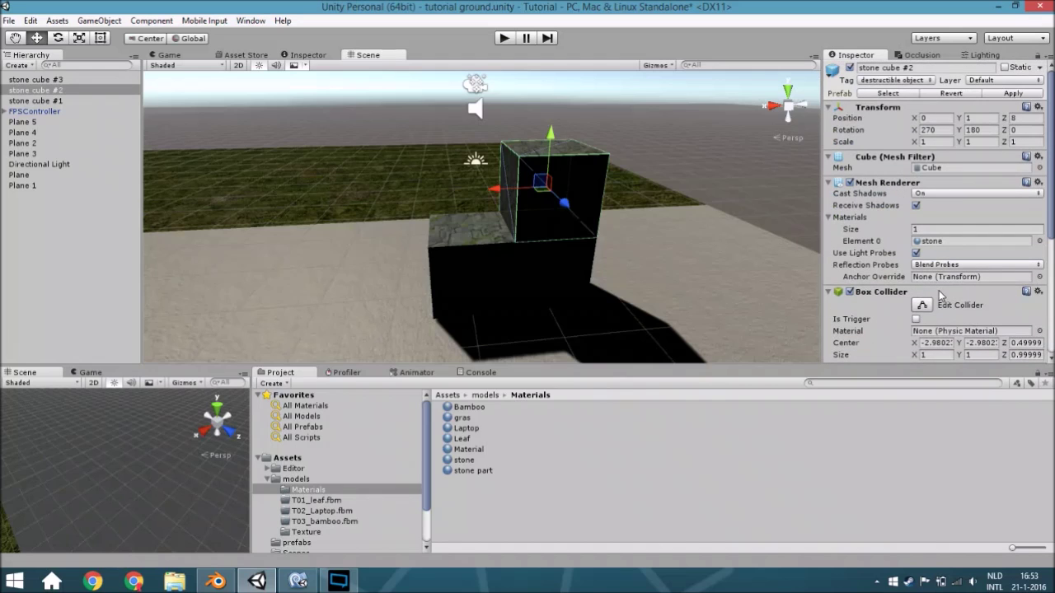
{"action": "scroll", "coordinate": [939, 295], "scroll_direction": "down", "scroll_amount": 2}
{"action": "middle_click_drag", "start_coordinate": [331, 225], "coordinate": [348, 207]}
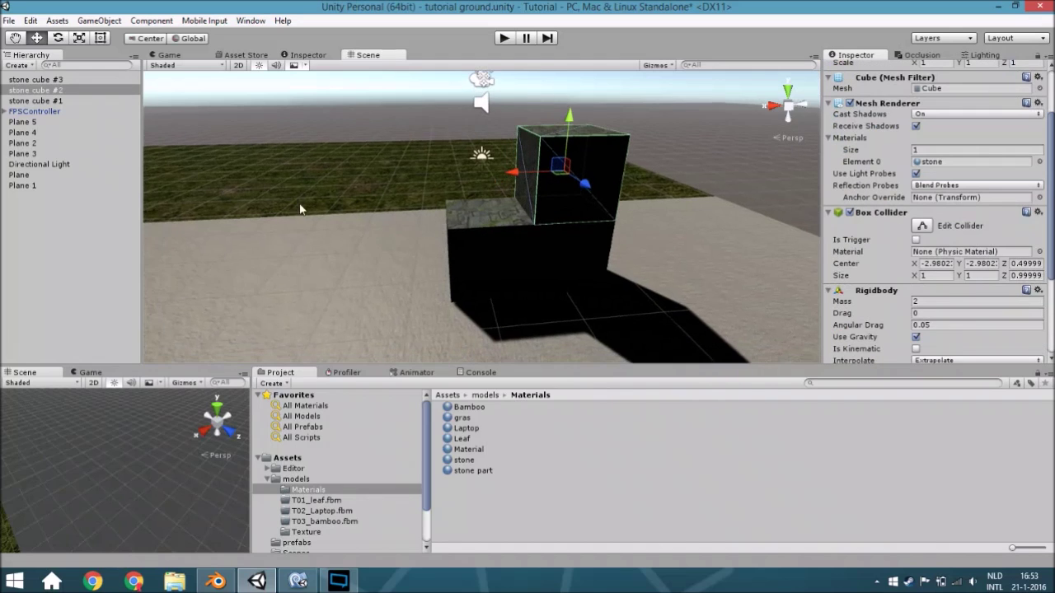
{"action": "right_click_drag", "start_coordinate": [347, 223], "coordinate": [370, 223]}
{"action": "middle_click_drag", "start_coordinate": [371, 224], "coordinate": [398, 207]}
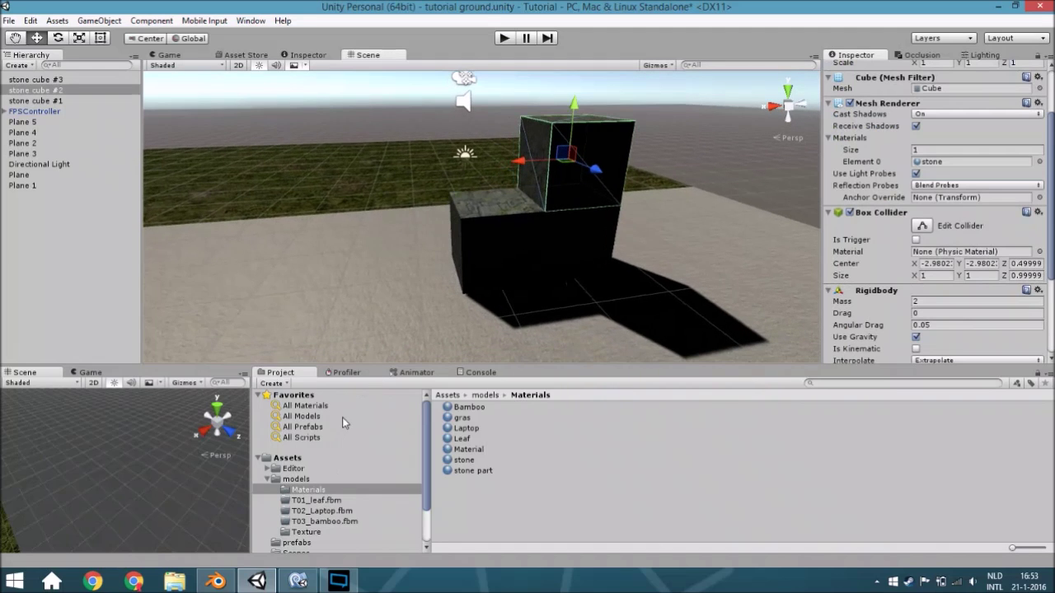
Locate the prefab assigned as Destroyed_ob, stone cube_de #1, and place an instance beside the stacked cubes at about X 2.9, Y 0.52, Z 7.51
{"action": "scroll", "coordinate": [314, 460], "scroll_direction": "down", "scroll_amount": 3}
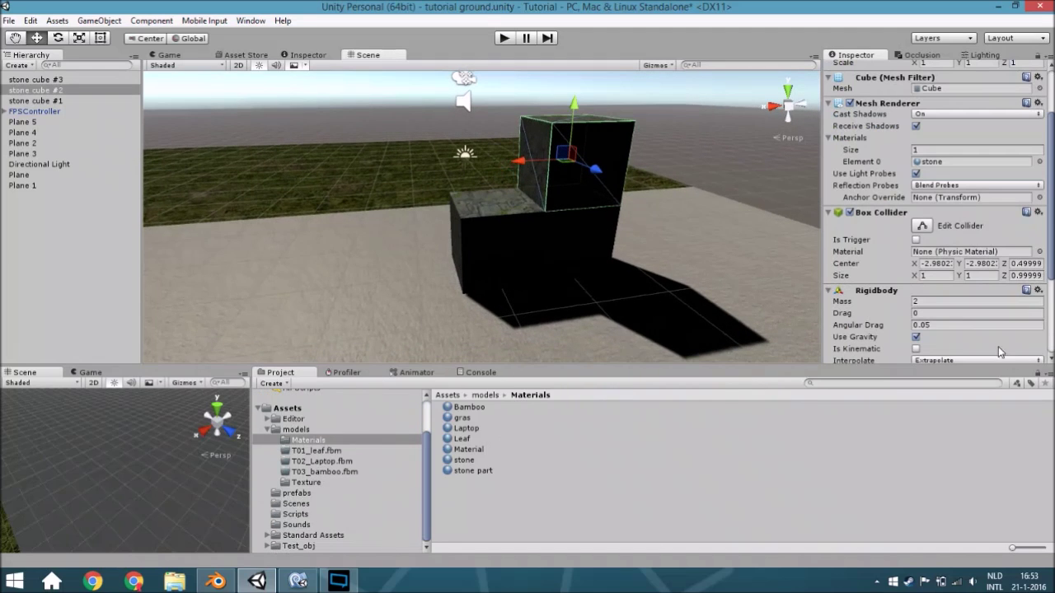
{"action": "scroll", "coordinate": [997, 346], "scroll_direction": "down", "scroll_amount": 5}
{"action": "left_click", "coordinate": [965, 294]}
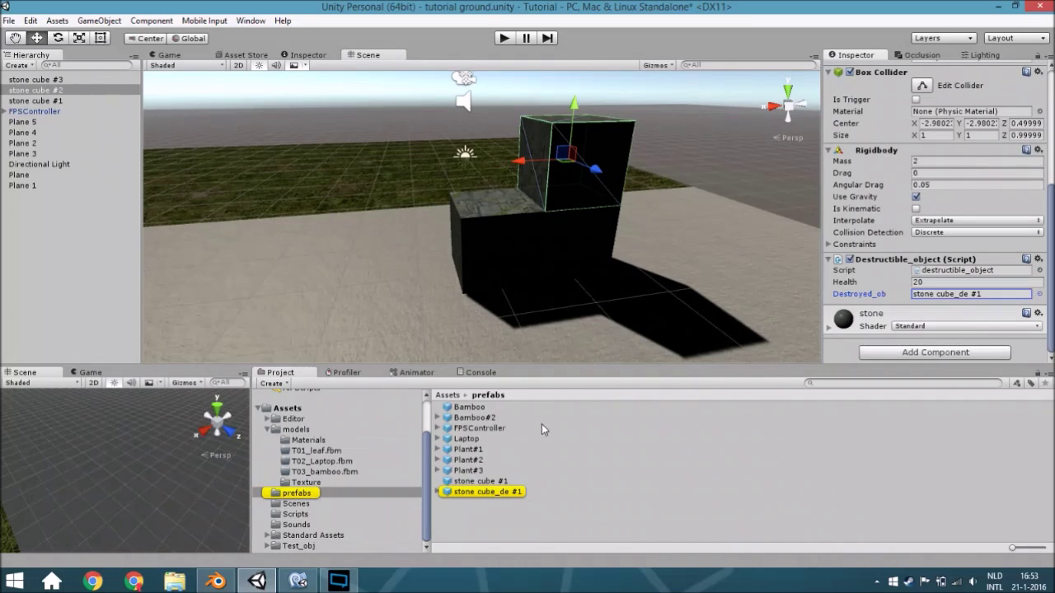
{"action": "left_click_drag", "start_coordinate": [484, 492], "coordinate": [356, 274]}
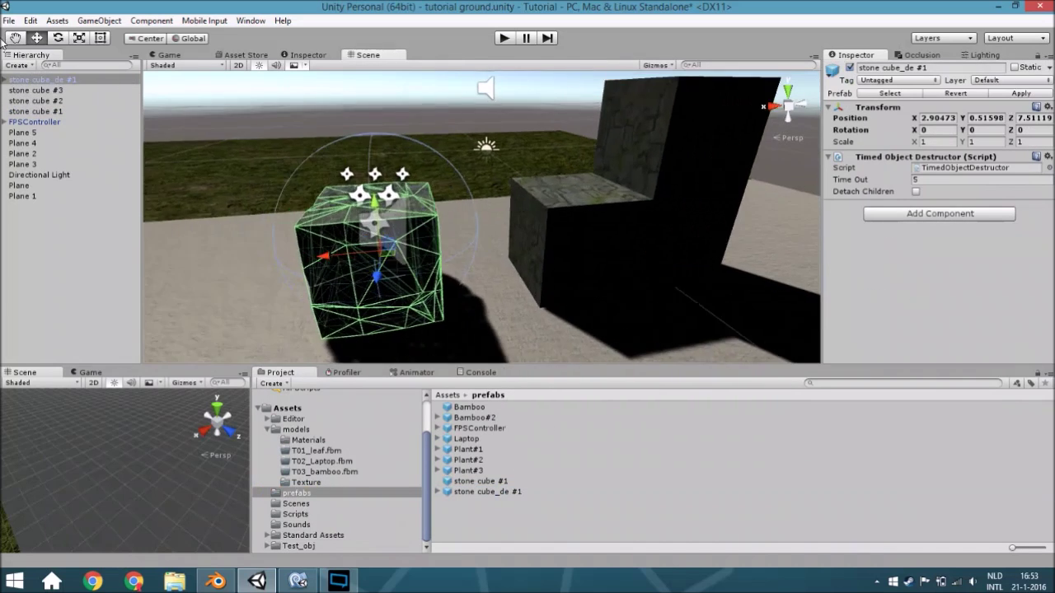
Expand stone cube_de #1 and its cube_de #3 child, and inspect the fragments Cube_de_cell_015 to Cube_de_cell_019 individually
{"action": "left_click", "coordinate": [4, 80]}
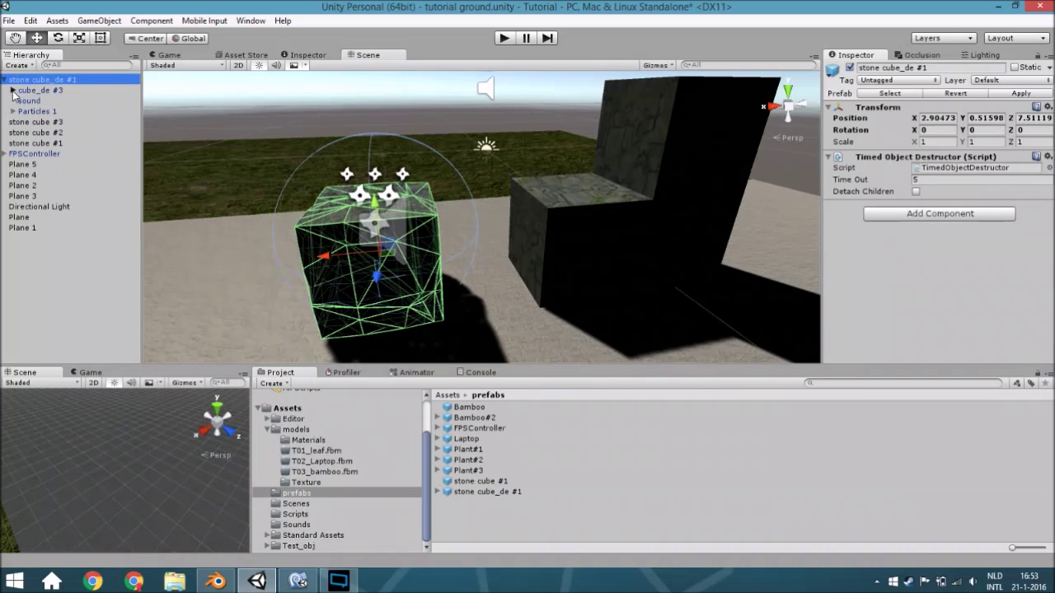
{"action": "left_click", "coordinate": [13, 90]}
{"action": "left_click", "coordinate": [64, 110]}
{"action": "left_click", "coordinate": [73, 121]}
{"action": "left_click", "coordinate": [77, 101]}
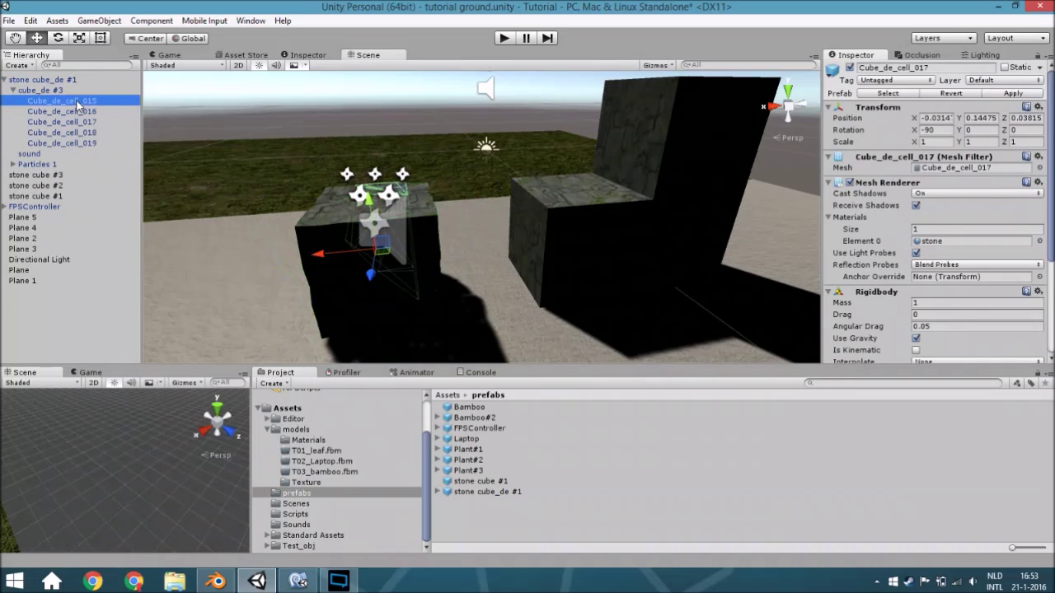
{"action": "left_click", "coordinate": [79, 121]}
{"action": "left_click", "coordinate": [84, 132]}
{"action": "left_click", "coordinate": [83, 144]}
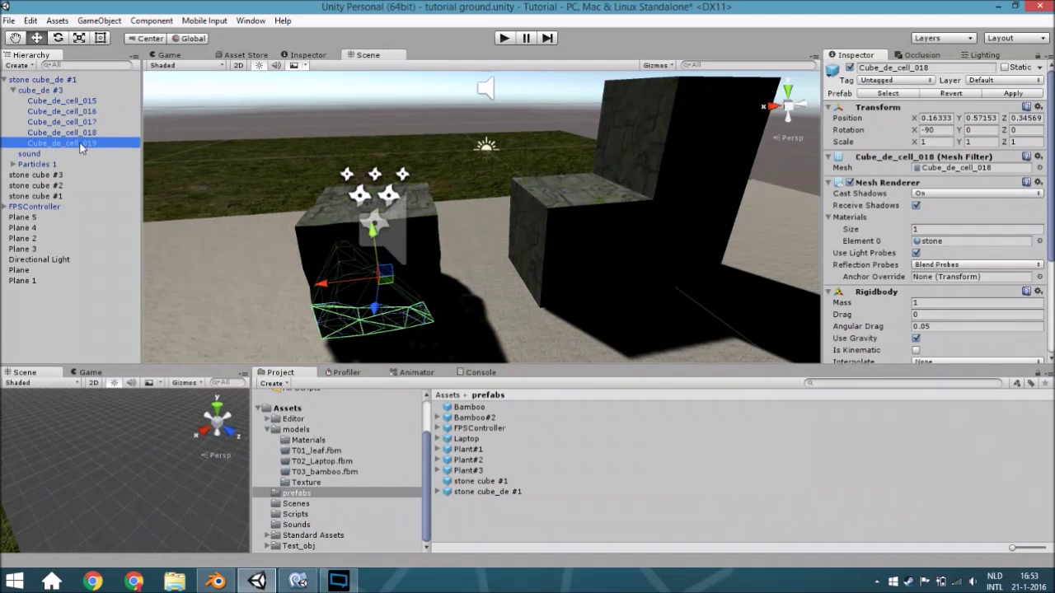
{"action": "left_click", "coordinate": [82, 103]}
{"action": "left_click", "coordinate": [83, 134]}
{"action": "left_click", "coordinate": [87, 145]}
{"action": "key", "text": "Up"}
{"action": "key", "text": "Up"}
{"action": "key", "text": "Up"}
{"action": "key", "text": "Up"}
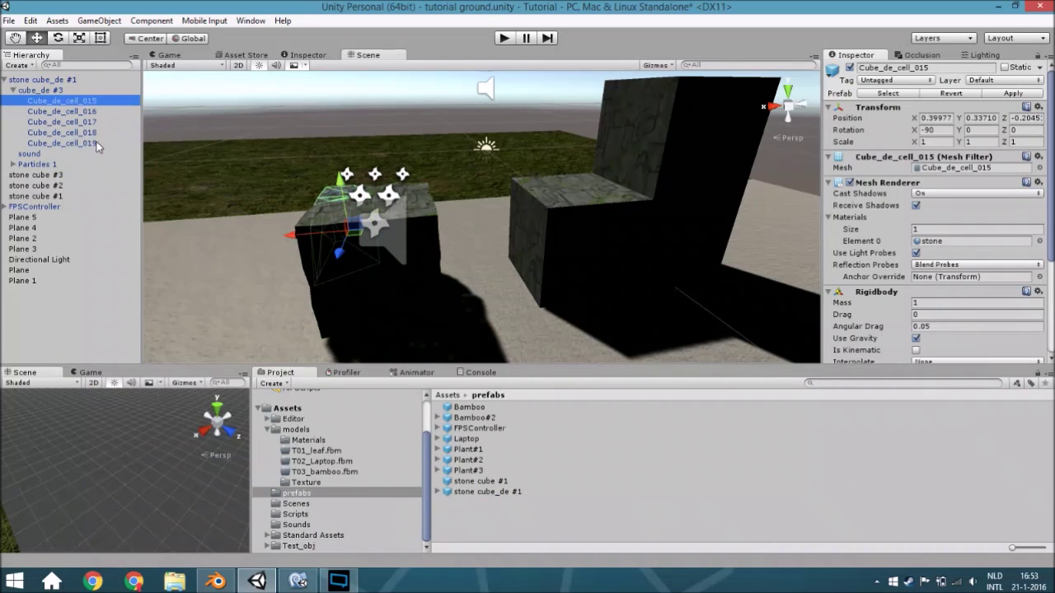
Select all five Cube_de_cell fragments together and examine their shared material, Rigidbody and convex Mesh Collider settings
{"action": "left_click", "coordinate": [98, 144], "text": "shift"}
{"action": "scroll", "coordinate": [963, 168], "scroll_direction": "down", "scroll_amount": 4}
{"action": "scroll", "coordinate": [962, 168], "scroll_direction": "up", "scroll_amount": 2}
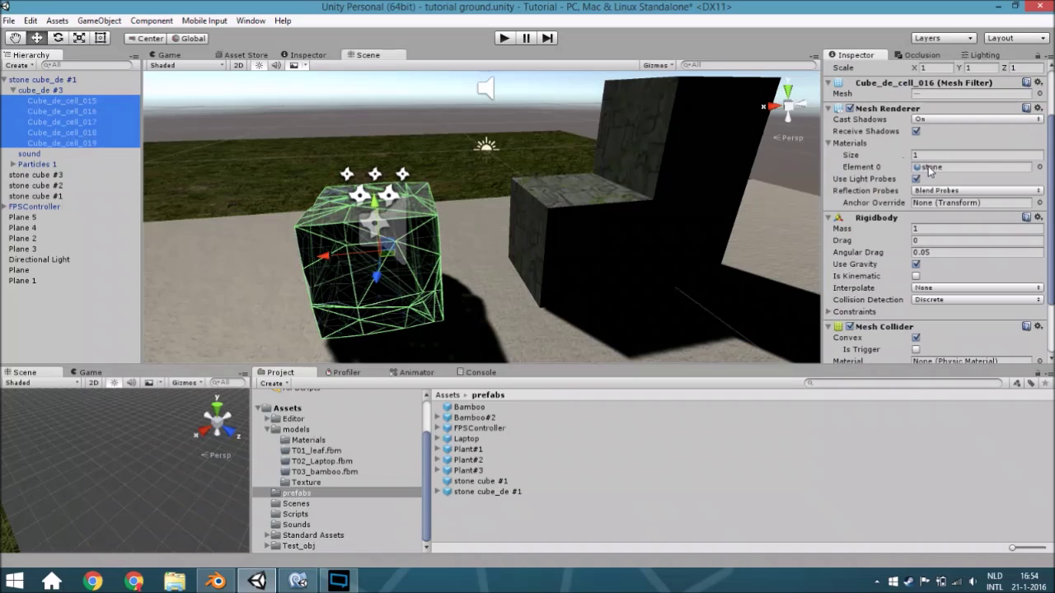
{"action": "scroll", "coordinate": [931, 170], "scroll_direction": "down", "scroll_amount": 1}
{"action": "scroll", "coordinate": [899, 179], "scroll_direction": "down", "scroll_amount": 1}
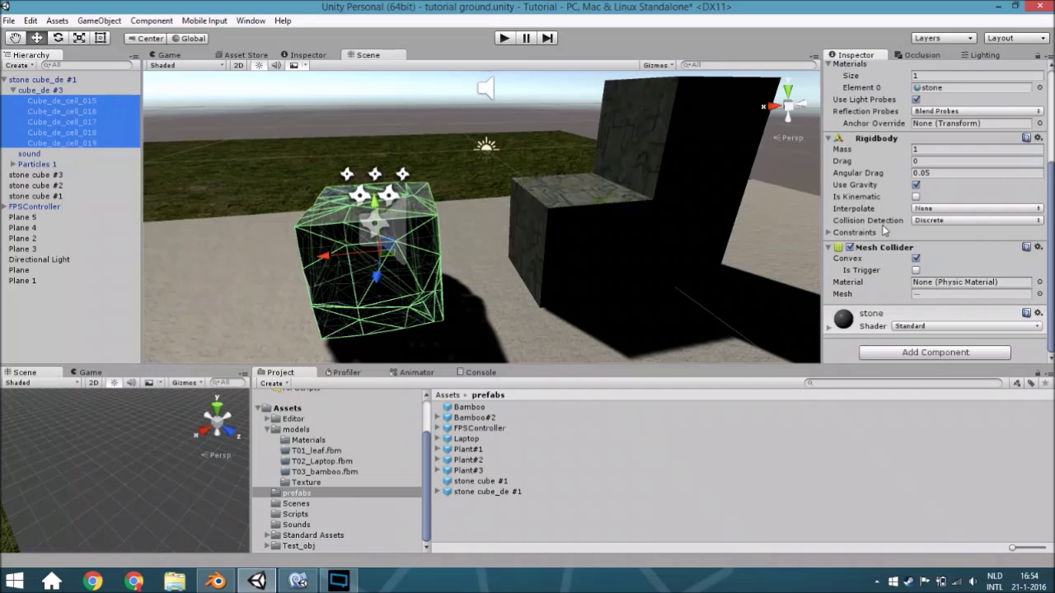
{"action": "middle_click_drag", "start_coordinate": [662, 240], "coordinate": [794, 234]}
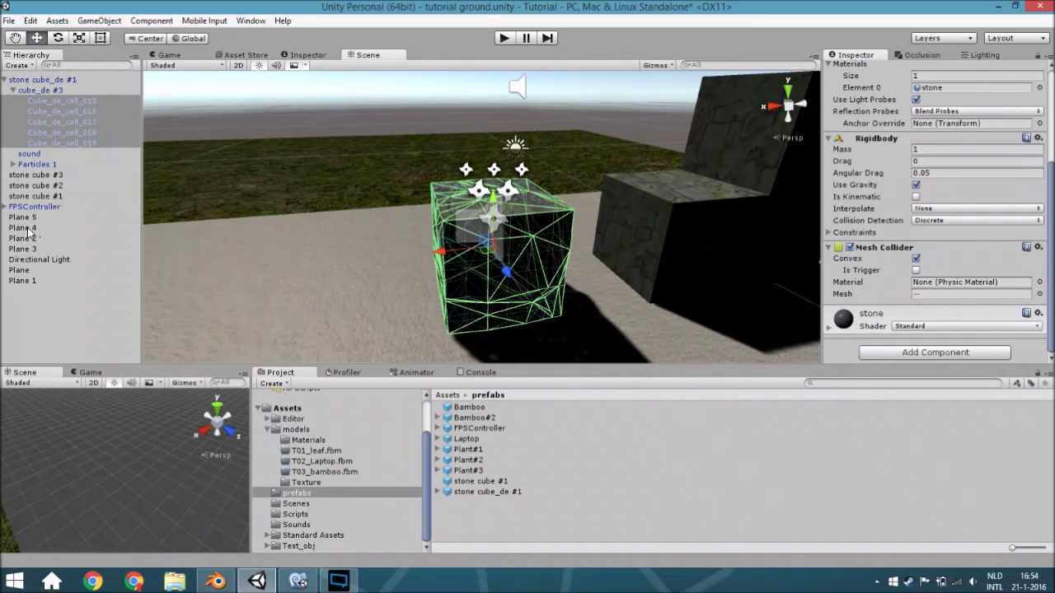
Examine the Audio Source of the sound child object, including its audio clip, playback options and 3D sound settings
{"action": "left_click", "coordinate": [37, 154]}
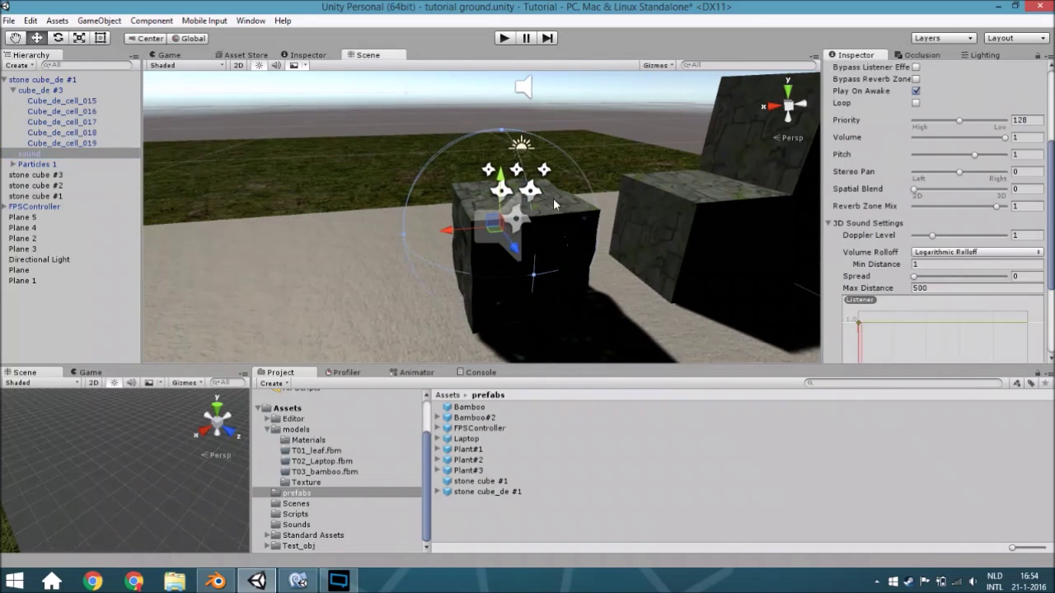
{"action": "middle_click_drag", "start_coordinate": [539, 213], "coordinate": [511, 258]}
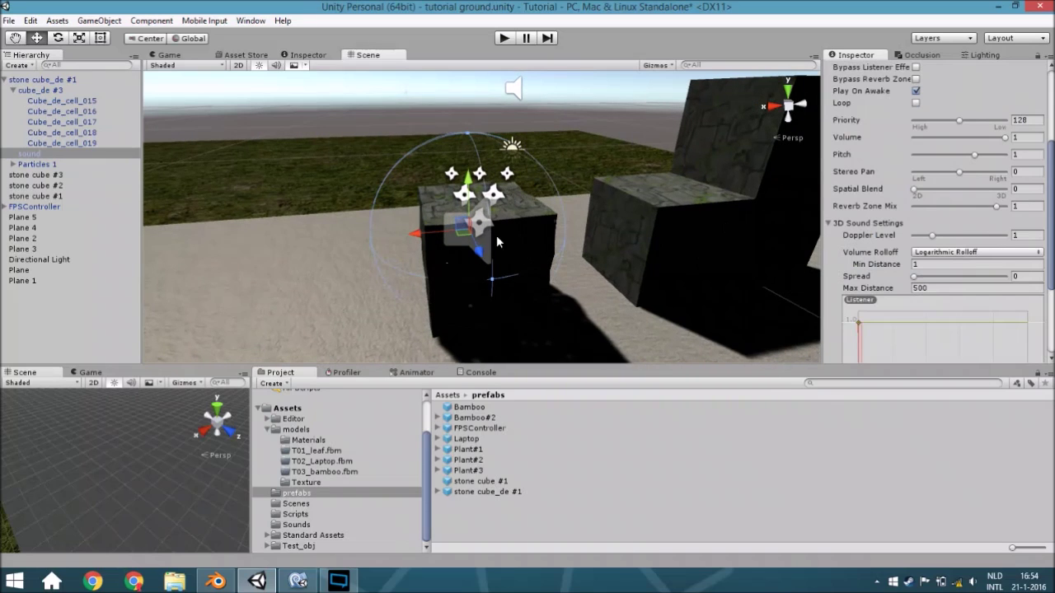
{"action": "scroll", "coordinate": [923, 269], "scroll_direction": "down", "scroll_amount": 4}
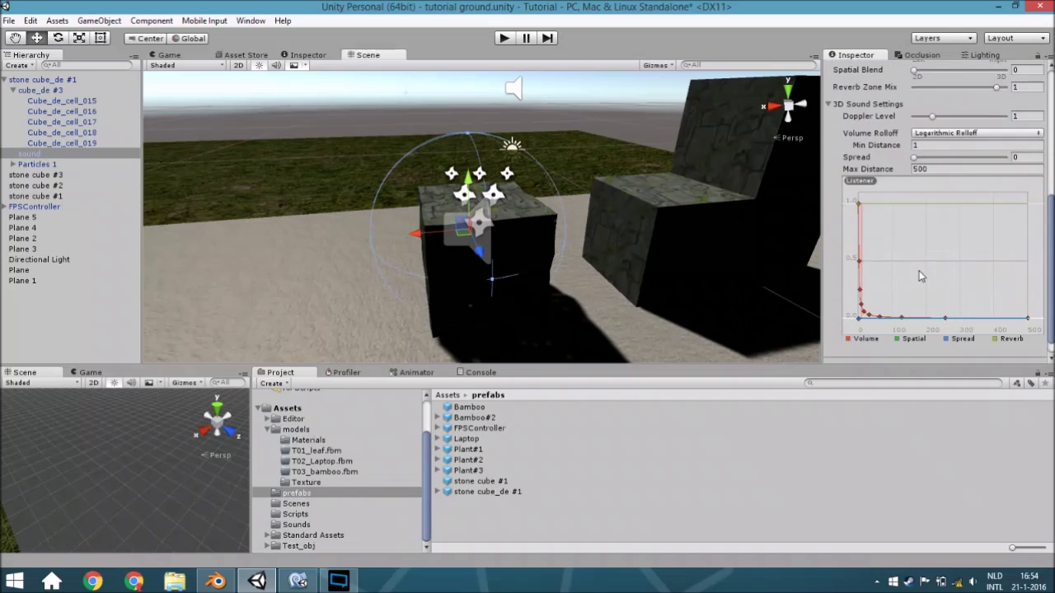
{"action": "scroll", "coordinate": [918, 270], "scroll_direction": "up", "scroll_amount": 7}
{"action": "scroll", "coordinate": [918, 269], "scroll_direction": "down", "scroll_amount": 1}
{"action": "scroll", "coordinate": [915, 264], "scroll_direction": "up", "scroll_amount": 1}
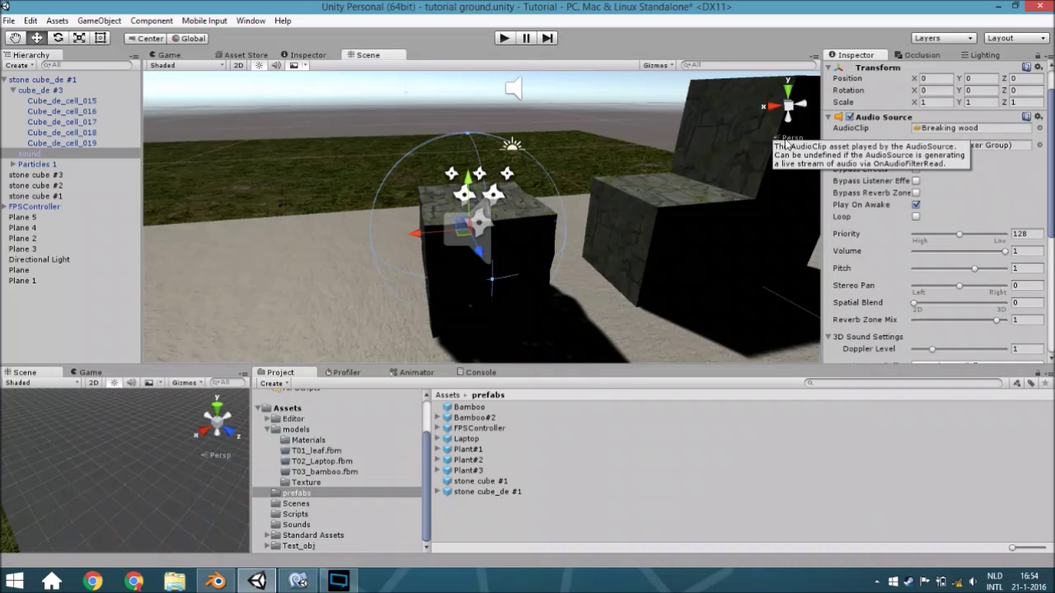
{"action": "middle_click_drag", "start_coordinate": [504, 219], "coordinate": [588, 139]}
{"action": "middle_click_drag", "start_coordinate": [543, 181], "coordinate": [519, 138]}
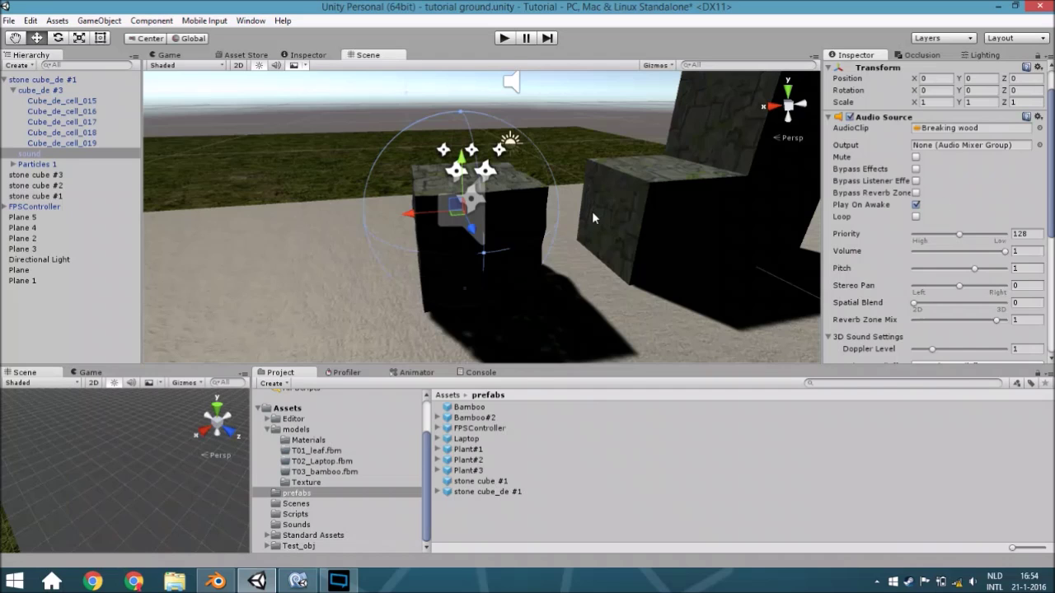
{"action": "middle_click_drag", "start_coordinate": [591, 211], "coordinate": [593, 219]}
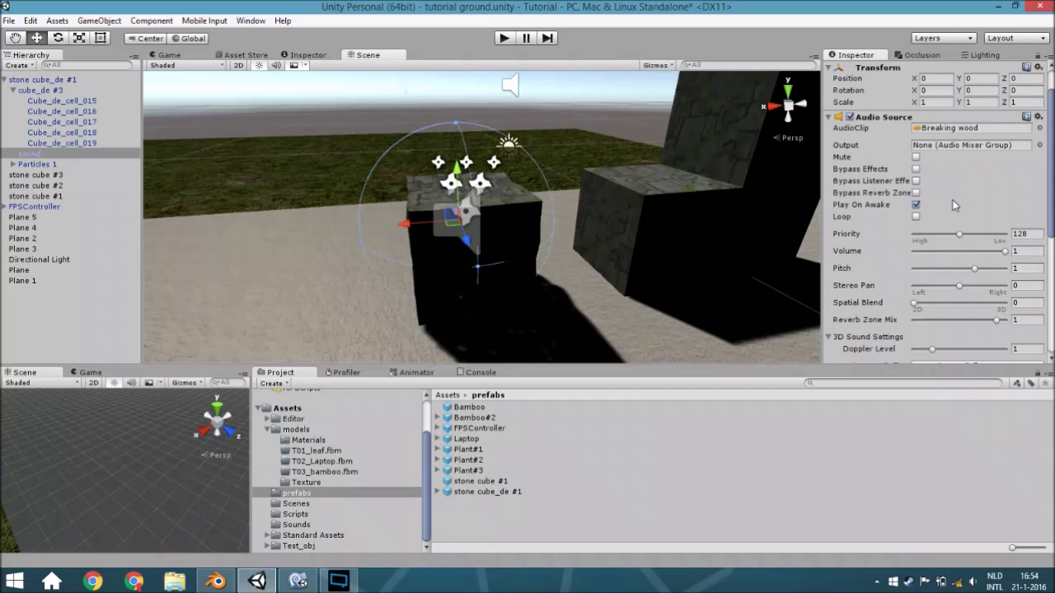
{"action": "middle_click_drag", "start_coordinate": [705, 227], "coordinate": [486, 192]}
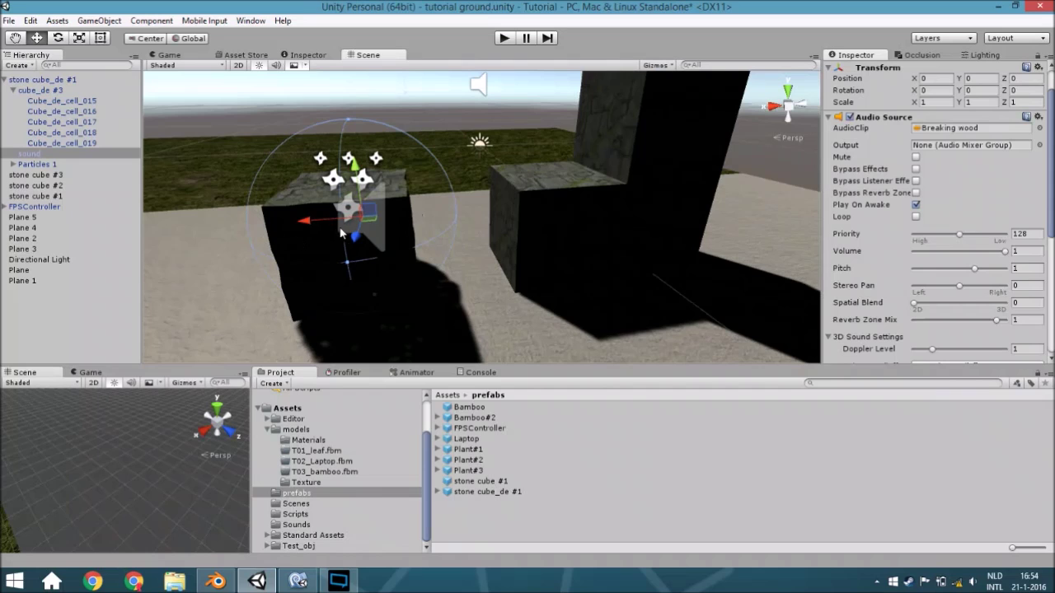
{"action": "middle_click_drag", "start_coordinate": [340, 232], "coordinate": [347, 229]}
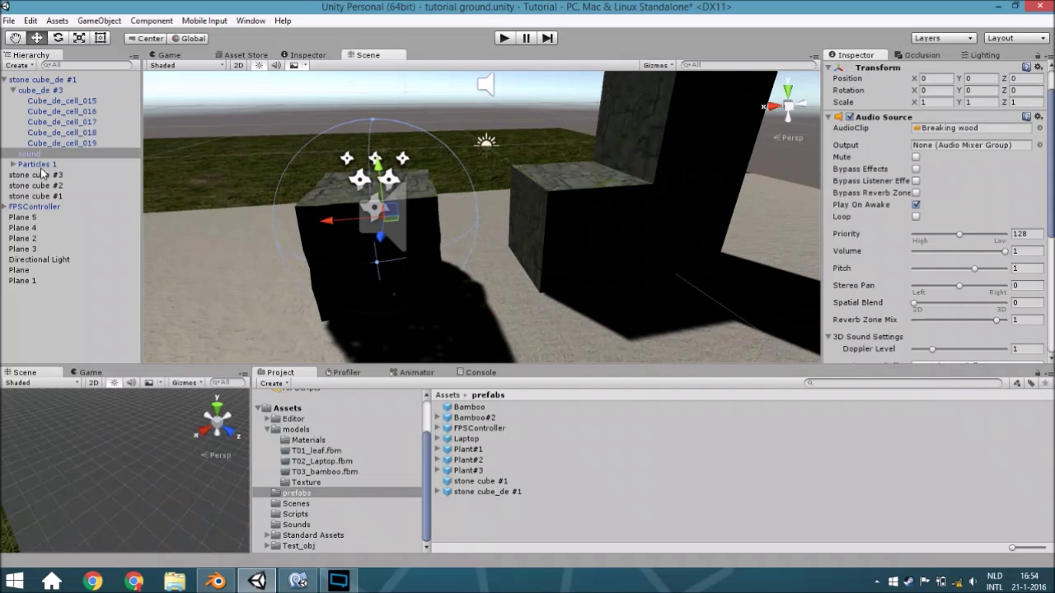
Expand Particles 1 and inspect its Sparks and Fireball particle systems
{"action": "left_click", "coordinate": [40, 165]}
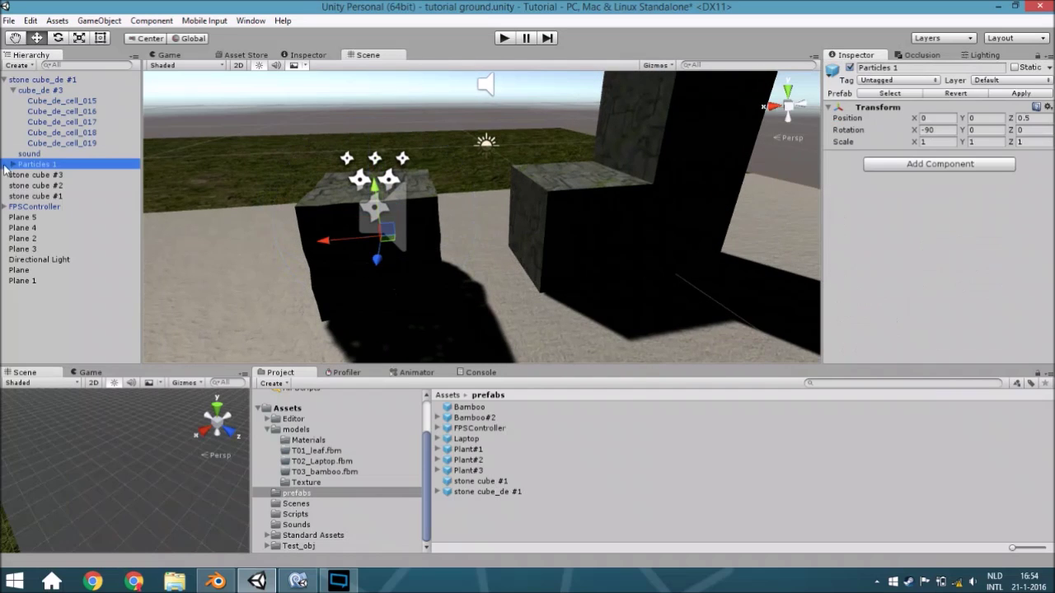
{"action": "key", "text": "Right"}
{"action": "left_click", "coordinate": [52, 175]}
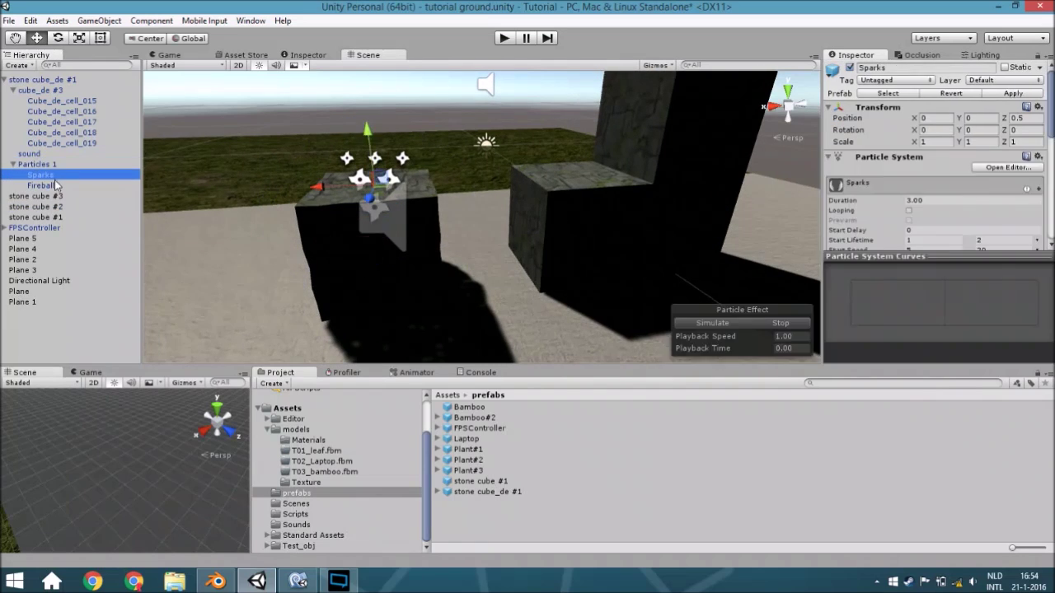
{"action": "left_click", "coordinate": [40, 186], "text": "ctrl"}
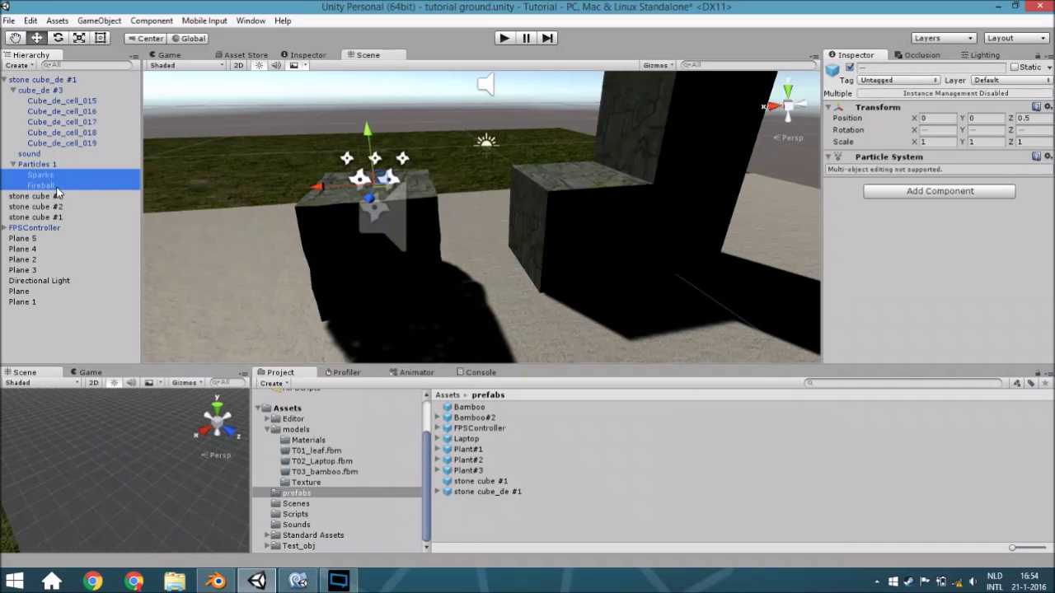
{"action": "left_click", "coordinate": [58, 186], "text": "ctrl"}
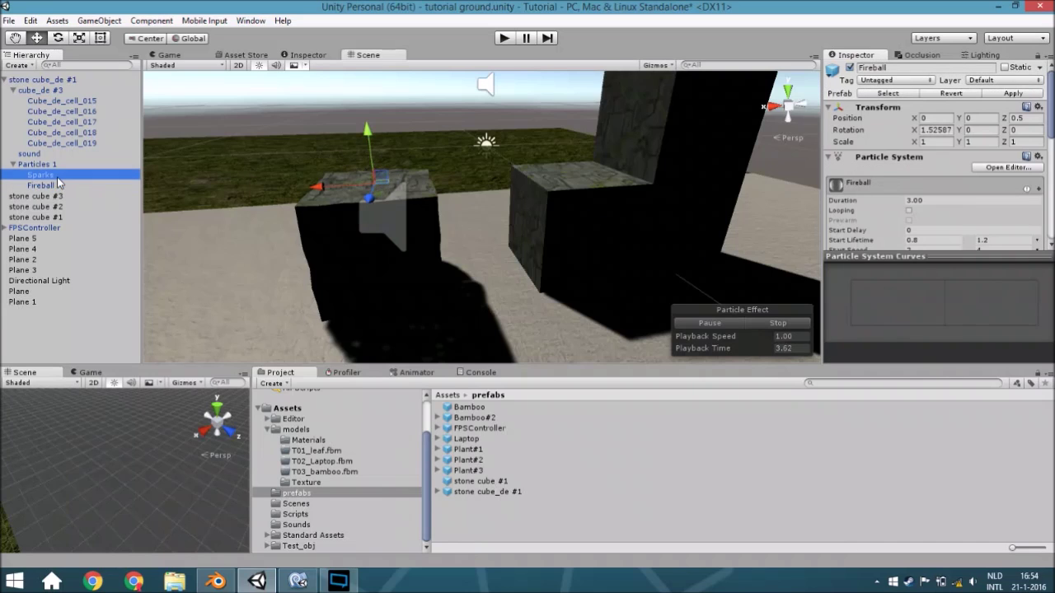
Compare the Sparks and Fireball particle systems under Particles 1 by inspecting each in turn
{"action": "left_click", "coordinate": [53, 176]}
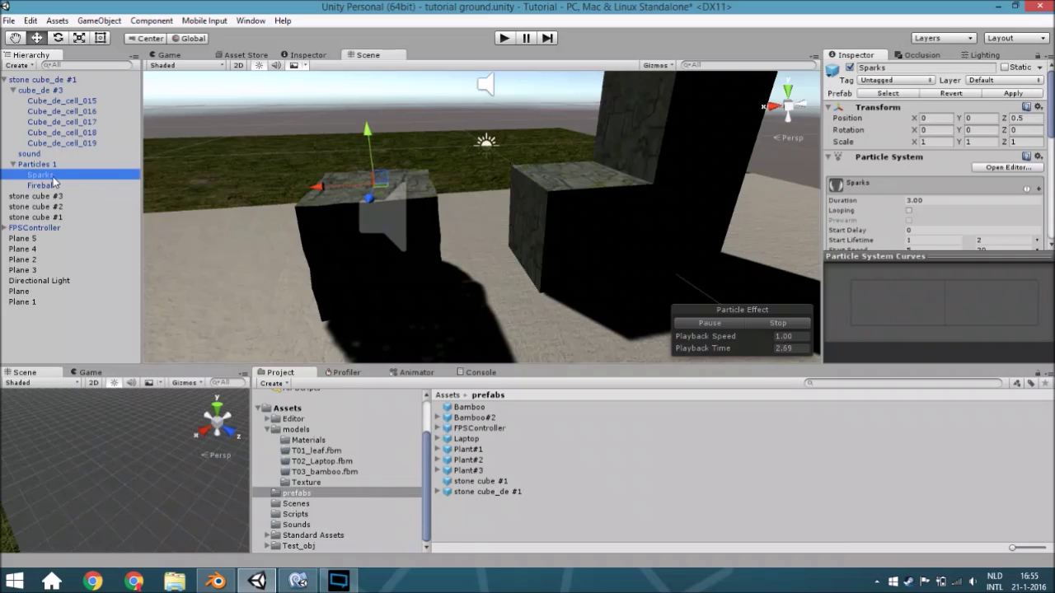
{"action": "left_click", "coordinate": [53, 183]}
{"action": "left_click", "coordinate": [52, 177]}
{"action": "left_click", "coordinate": [50, 183]}
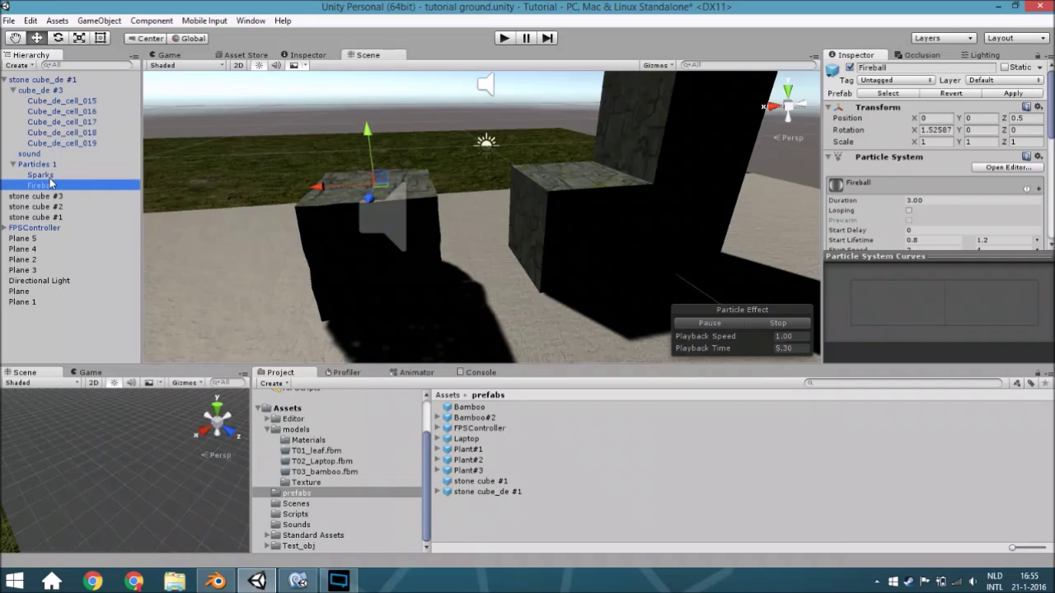
{"action": "left_click", "coordinate": [50, 177]}
{"action": "left_click", "coordinate": [50, 187]}
Replay the Fireball effect preview in the scene and preview the Sparks effect until its playback is stopped
{"action": "left_click", "coordinate": [779, 321]}
{"action": "left_click", "coordinate": [731, 322]}
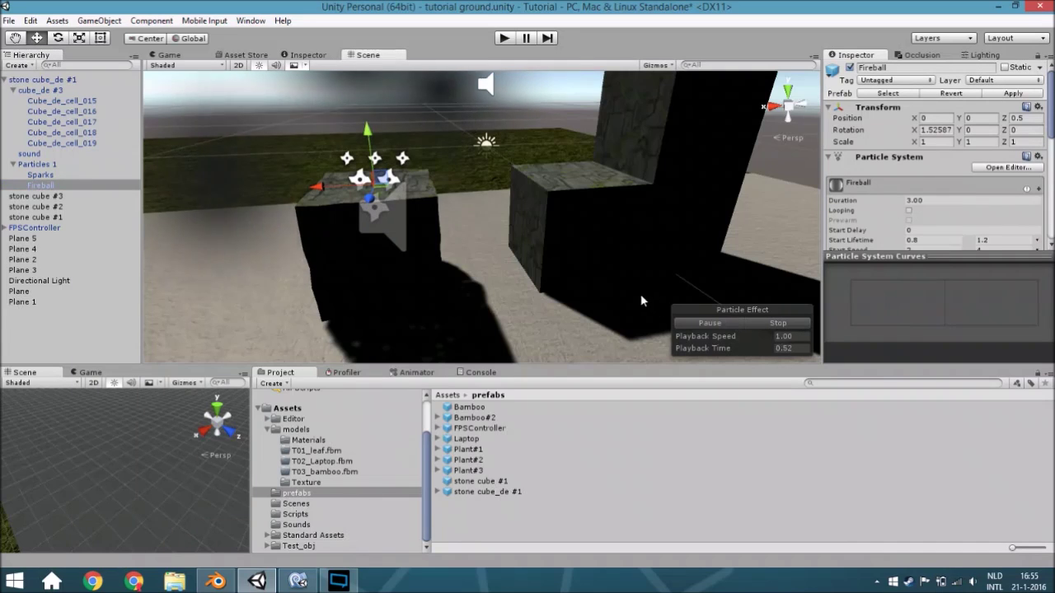
{"action": "left_click", "coordinate": [49, 176]}
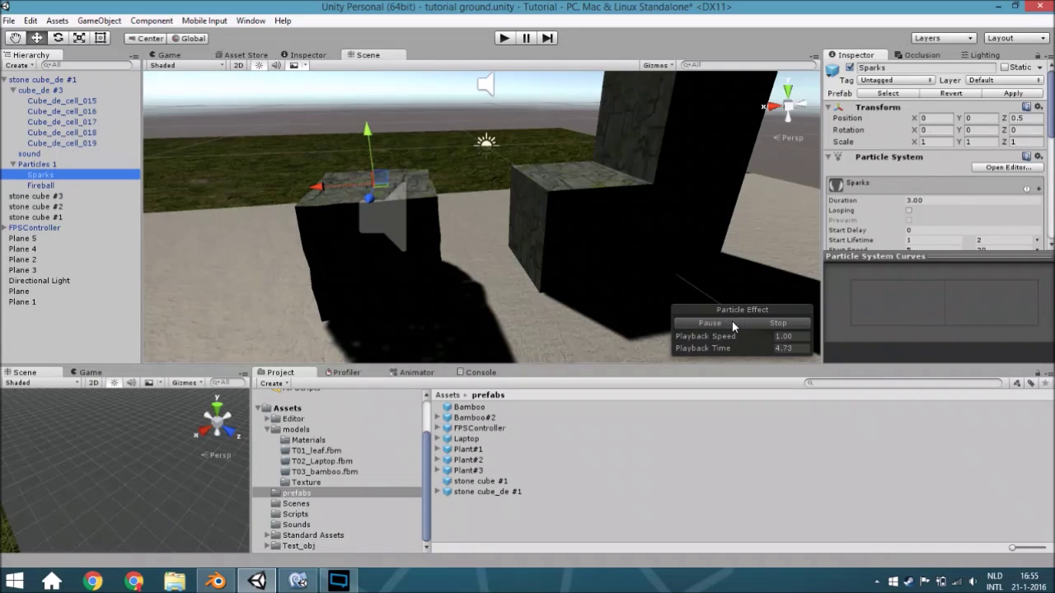
{"action": "left_click", "coordinate": [774, 324]}
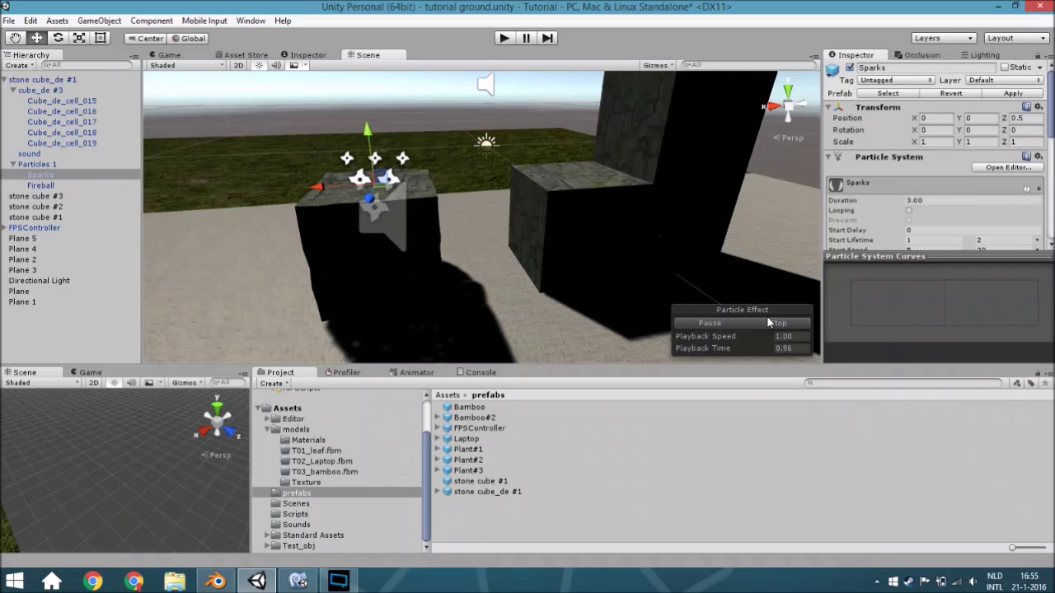
Inspect the Sparks particle modules and renderer settings, and open its stone part material to view the particle texture
{"action": "scroll", "coordinate": [878, 214], "scroll_direction": "down", "scroll_amount": 10}
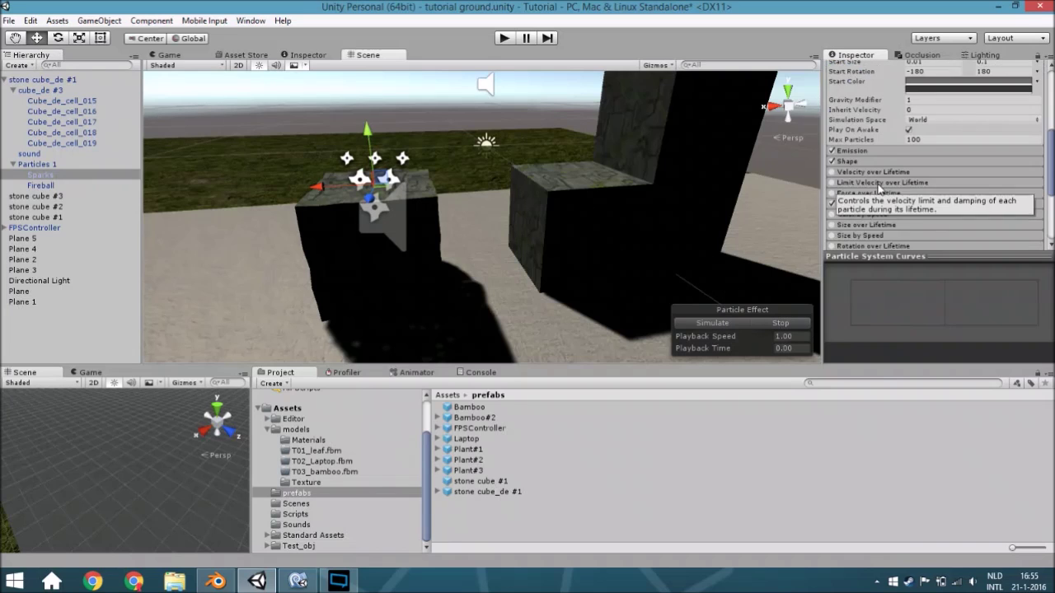
{"action": "left_click", "coordinate": [886, 169]}
{"action": "scroll", "coordinate": [888, 168], "scroll_direction": "down", "scroll_amount": 5}
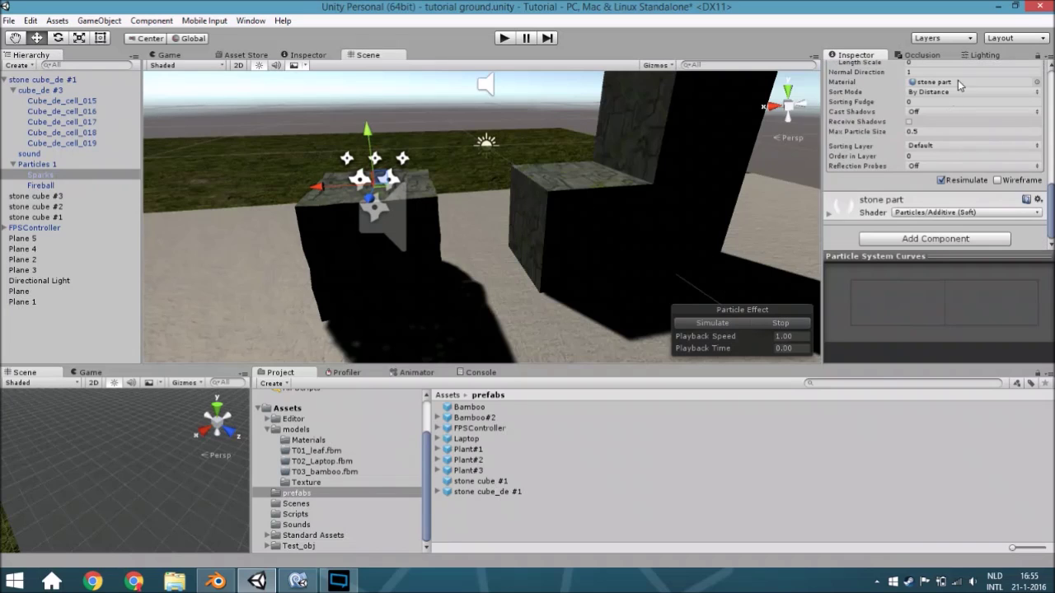
{"action": "left_click", "coordinate": [954, 85]}
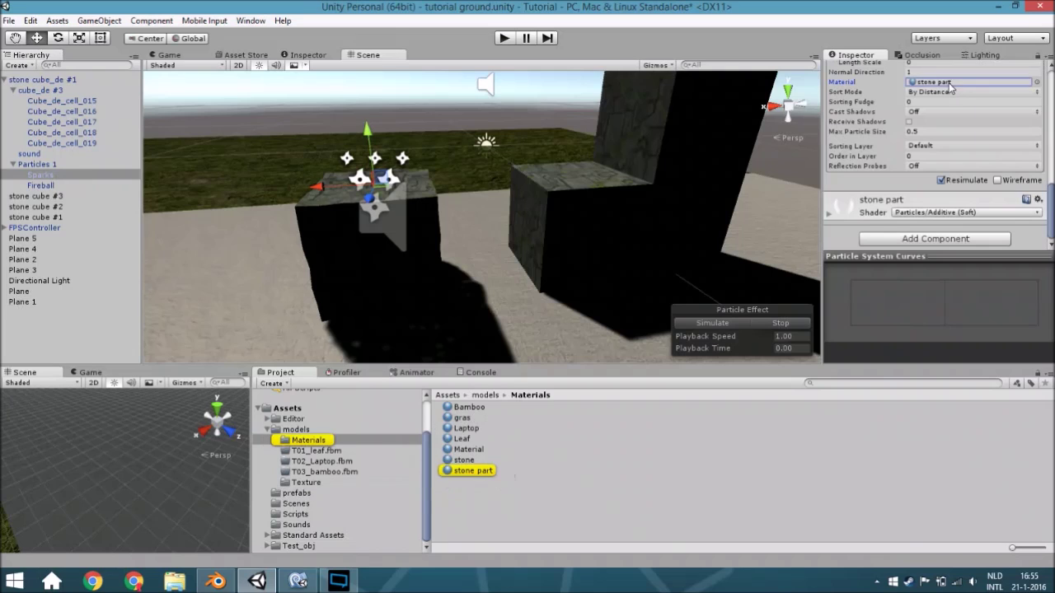
{"action": "left_click", "coordinate": [468, 471]}
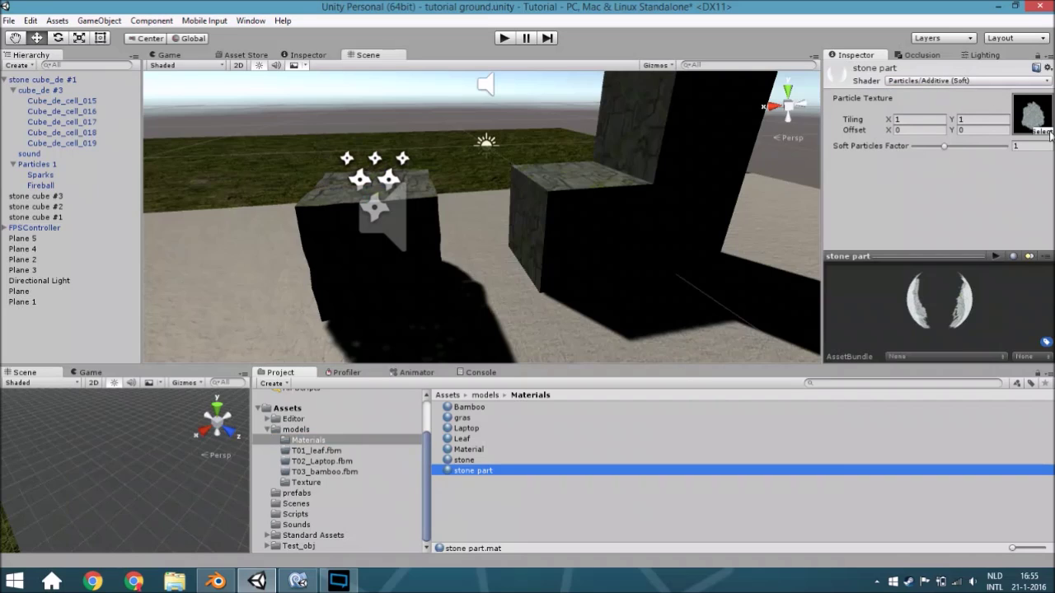
{"action": "right_click_drag", "start_coordinate": [481, 187], "coordinate": [469, 196]}
{"action": "scroll", "coordinate": [469, 195], "scroll_direction": "down", "scroll_amount": 3}
{"action": "scroll", "coordinate": [469, 196], "scroll_direction": "down", "scroll_amount": 5}
{"action": "middle_click_drag", "start_coordinate": [469, 196], "coordinate": [500, 227]}
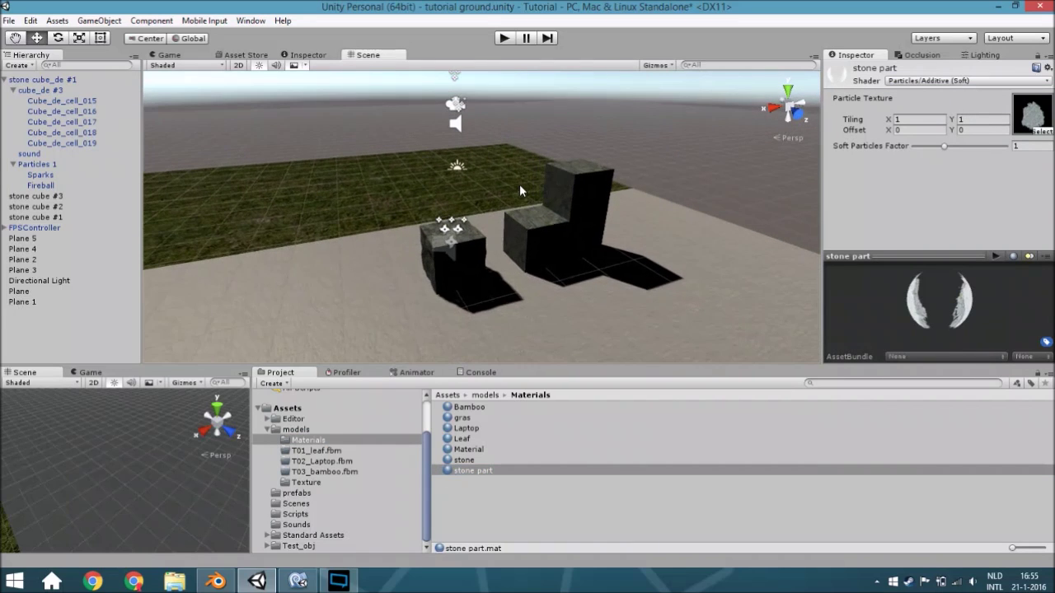
{"action": "right_click_drag", "start_coordinate": [508, 187], "coordinate": [468, 214]}
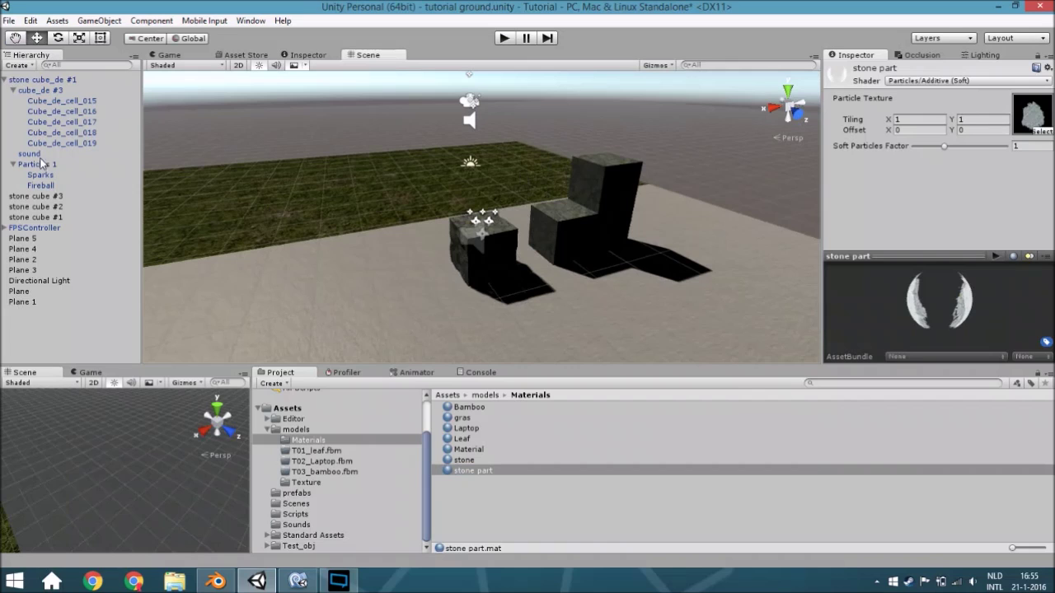
Switch to MonoDevelop and examine the public health and destroyed_ob variables in destructible_object.cs
{"action": "left_click", "coordinate": [298, 581]}
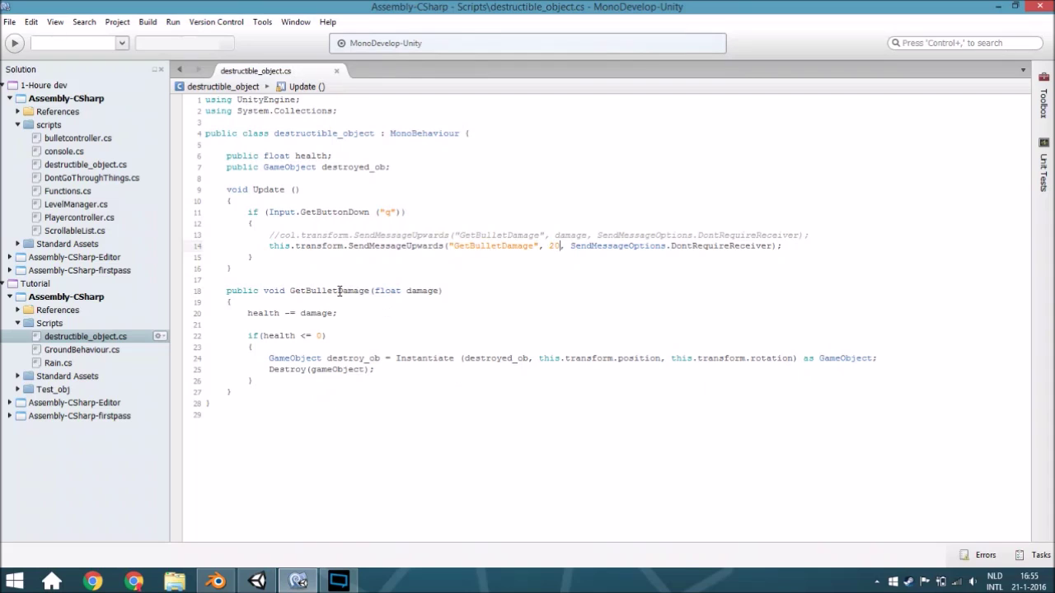
{"action": "left_click_drag", "start_coordinate": [243, 157], "coordinate": [290, 156]}
{"action": "left_click", "coordinate": [287, 156]}
{"action": "double_click", "coordinate": [314, 155]}
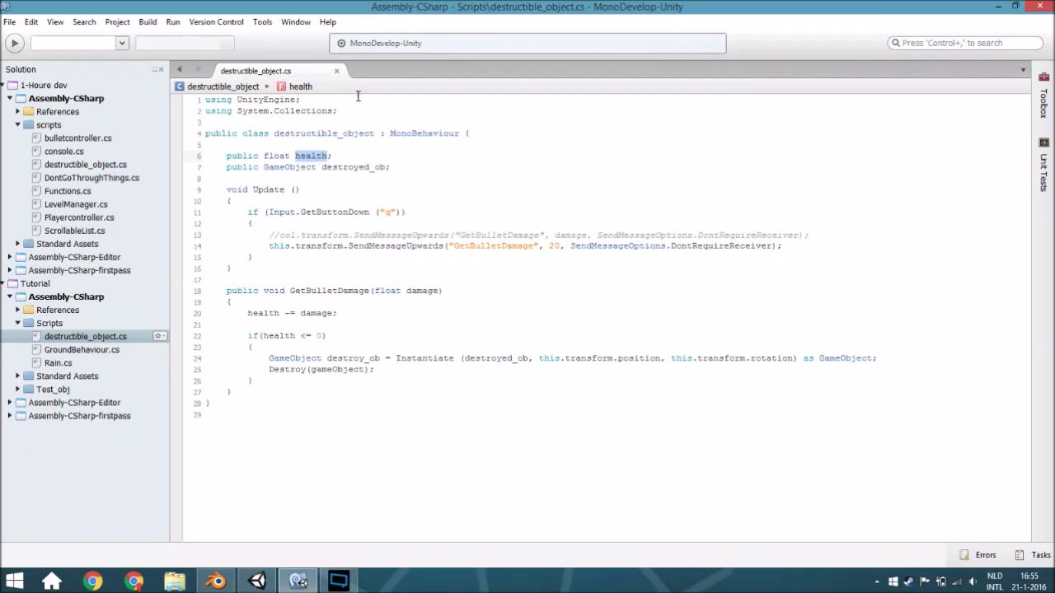
{"action": "double_click", "coordinate": [282, 168]}
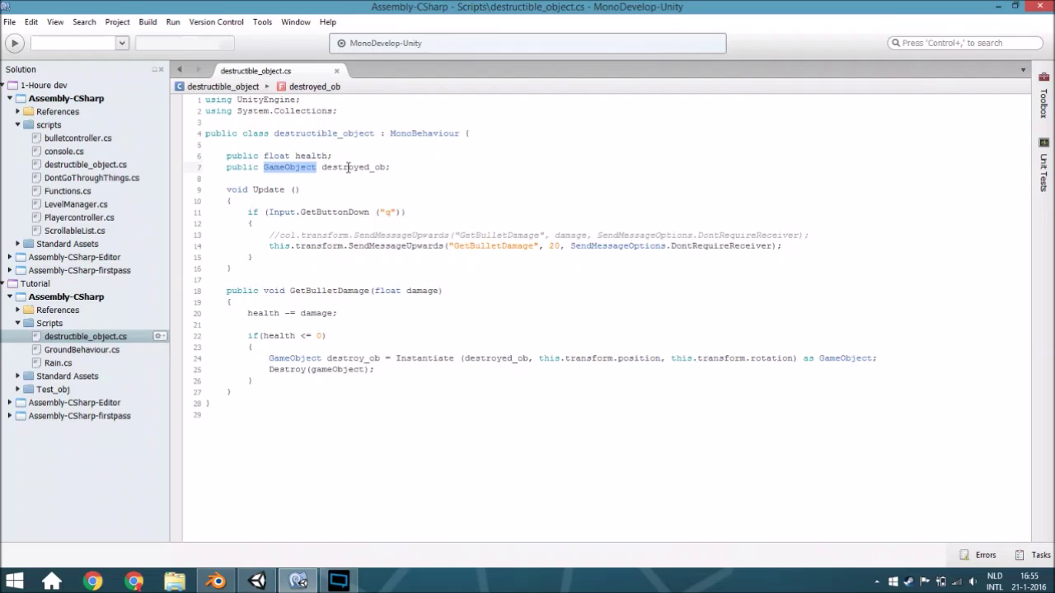
{"action": "triple_click", "coordinate": [347, 167]}
{"action": "left_click", "coordinate": [347, 174]}
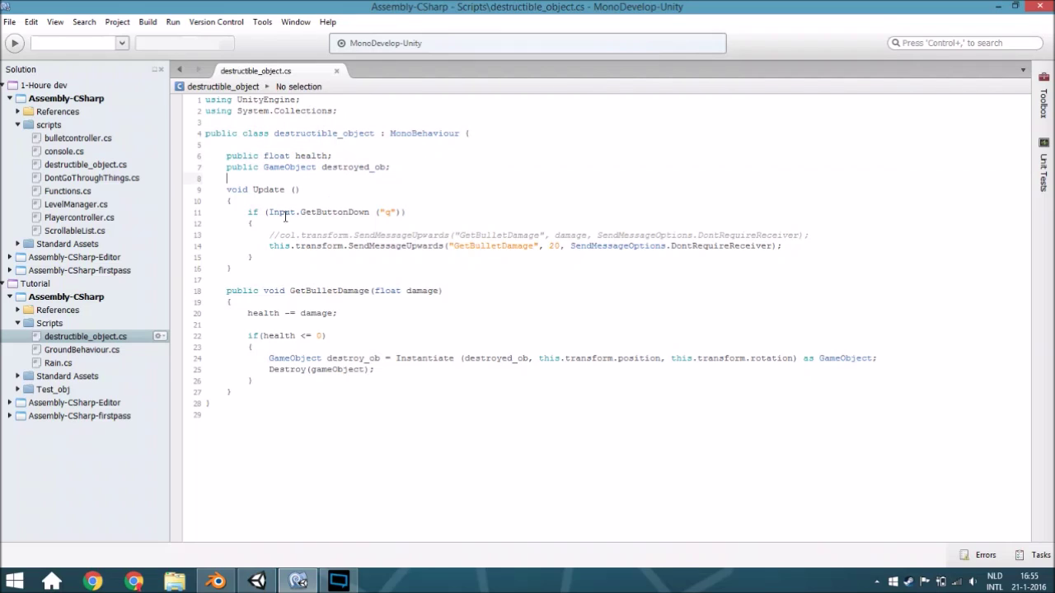
{"action": "left_click_drag", "start_coordinate": [221, 189], "coordinate": [234, 274]}
{"action": "type", "text": "s"}
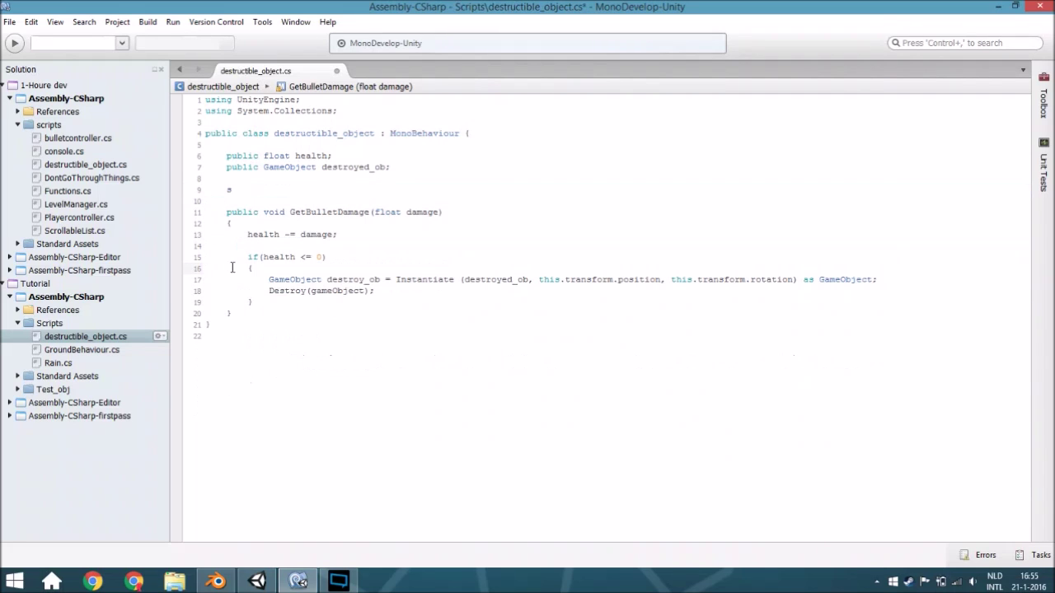
{"action": "key", "text": "ctrl+z"}
{"action": "left_click", "coordinate": [270, 252]}
{"action": "left_click", "coordinate": [272, 235]}
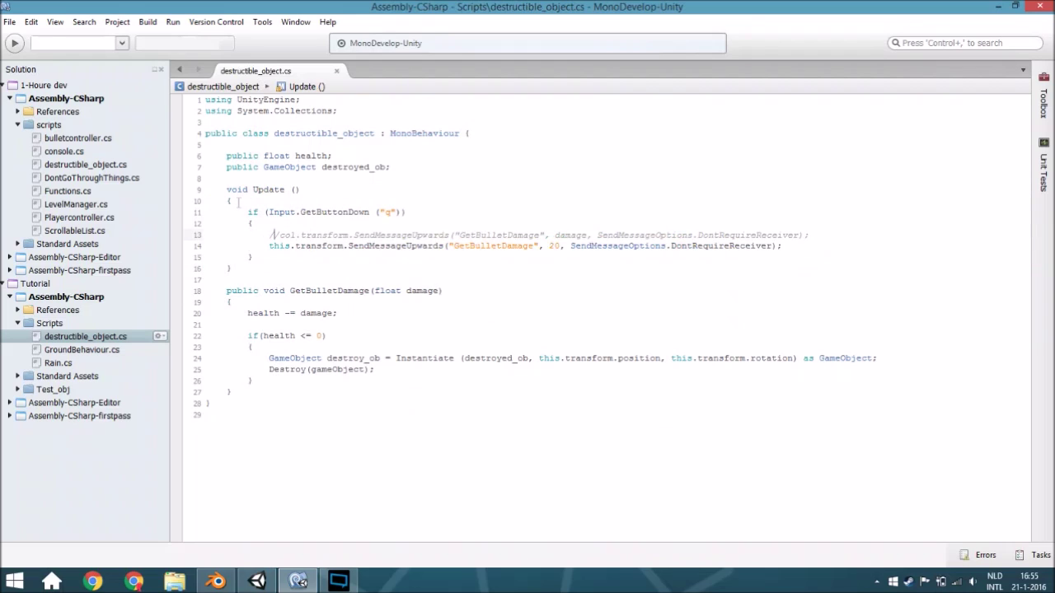
Examine the "q" button condition inside Update and its commented-out col.transform.SendMessageUpwards line
{"action": "mouse_move", "coordinate": [239, 202]}
{"action": "left_mouse_down"}
{"action": "mouse_move", "coordinate": [260, 253]}
{"action": "mouse_move", "coordinate": [244, 213]}
{"action": "left_mouse_up"}
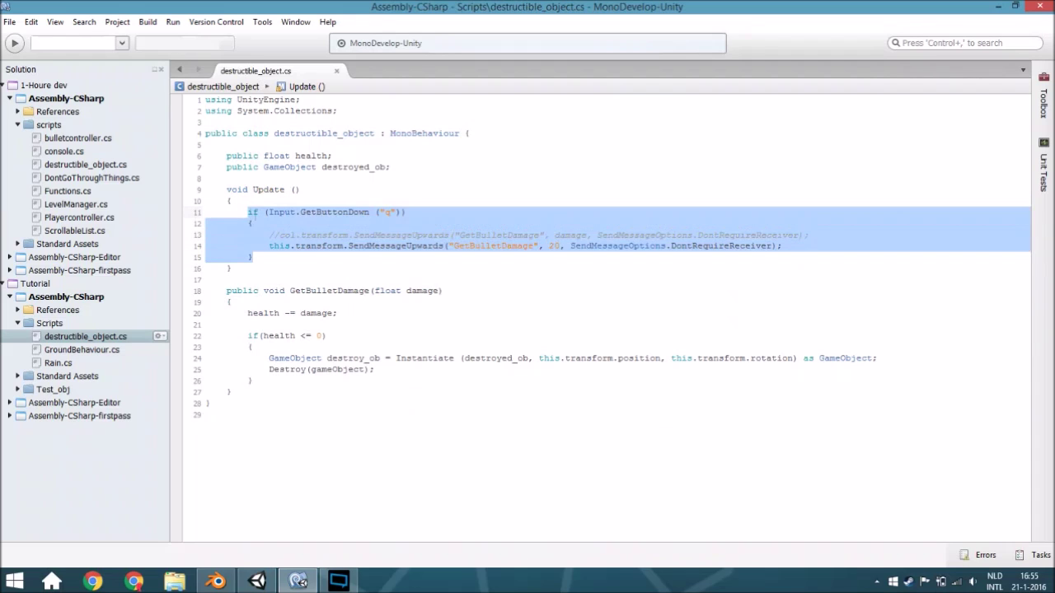
{"action": "left_click", "coordinate": [255, 216]}
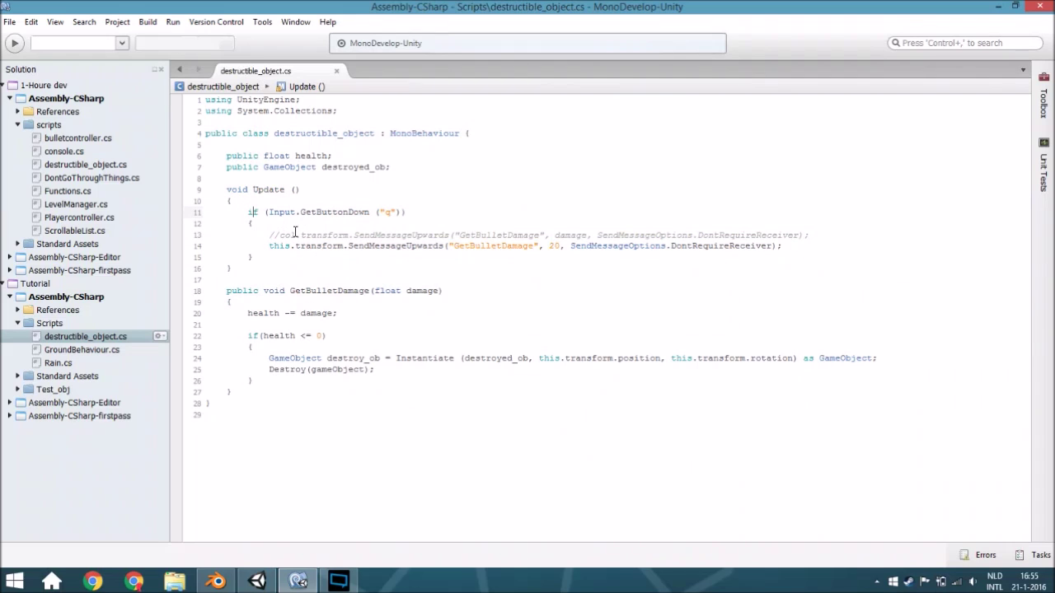
{"action": "left_click_drag", "start_coordinate": [280, 234], "coordinate": [442, 236]}
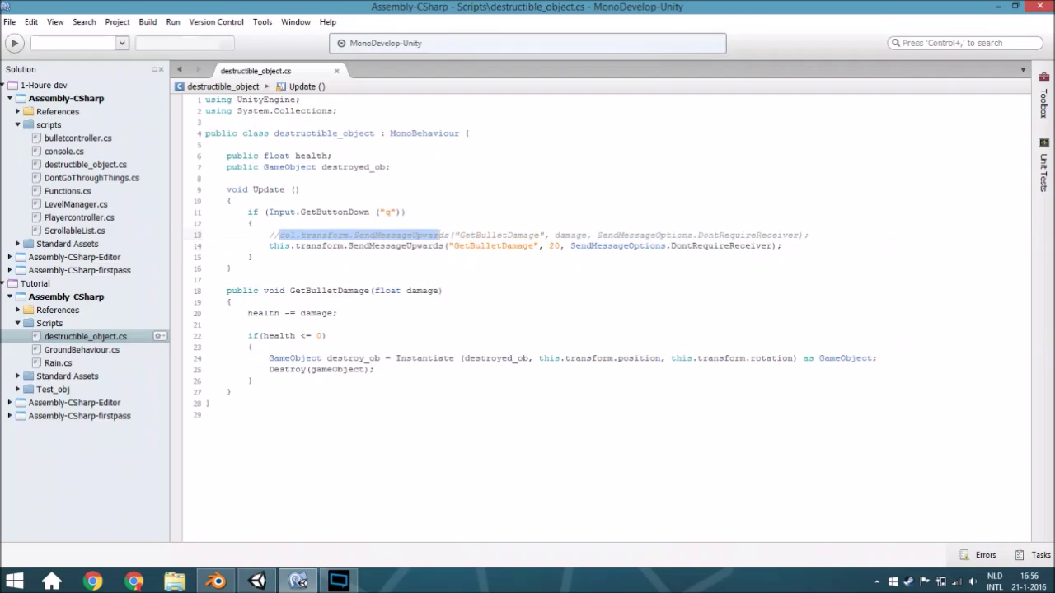
{"action": "left_click", "coordinate": [442, 236]}
Examine the active this.transform.SendMessageUpwards call and compare its target with col in the commented-out line
{"action": "left_click_drag", "start_coordinate": [270, 245], "coordinate": [796, 248]}
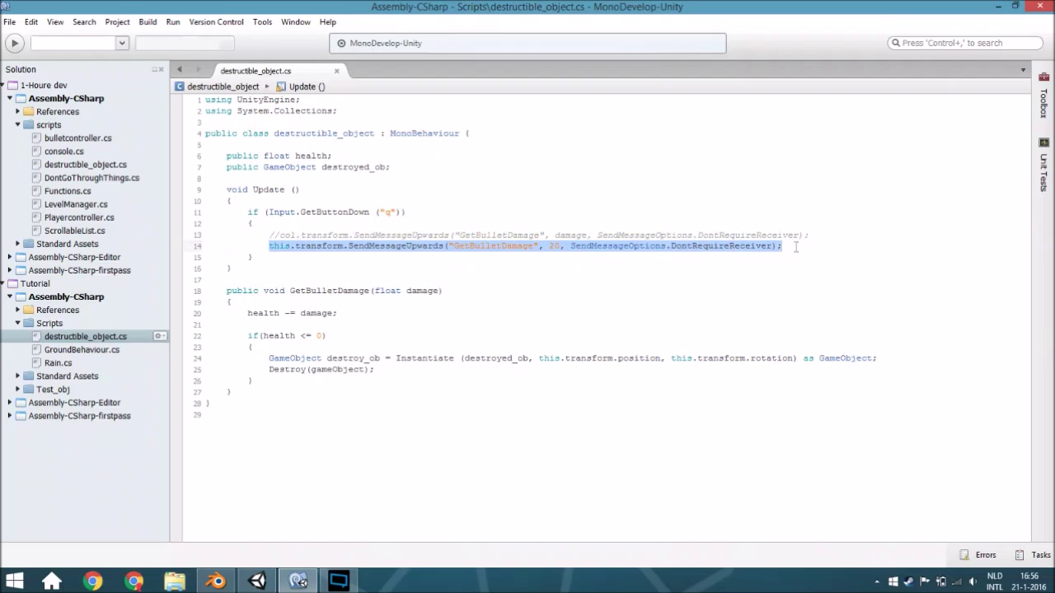
{"action": "left_click", "coordinate": [362, 245]}
{"action": "double_click", "coordinate": [362, 246]}
{"action": "double_click", "coordinate": [285, 235]}
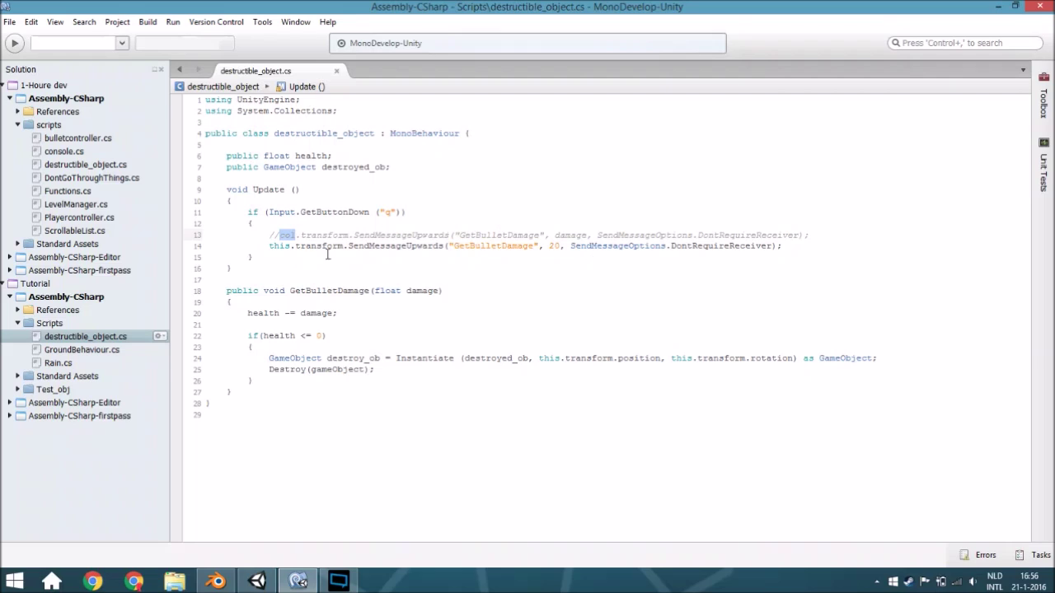
{"action": "left_click", "coordinate": [292, 247]}
{"action": "double_click", "coordinate": [315, 245]}
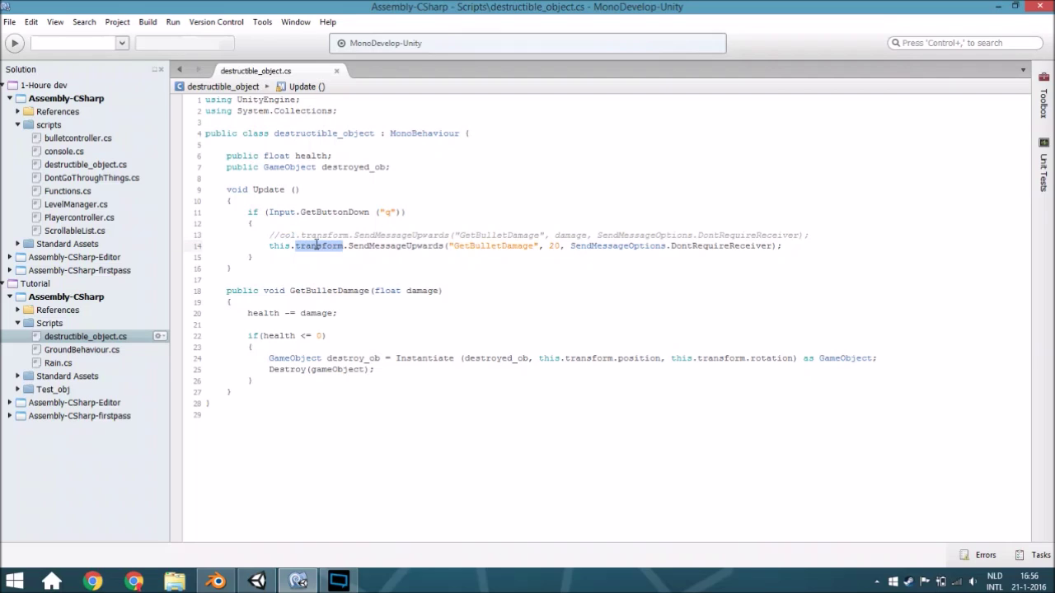
{"action": "mouse_move", "coordinate": [315, 245]}
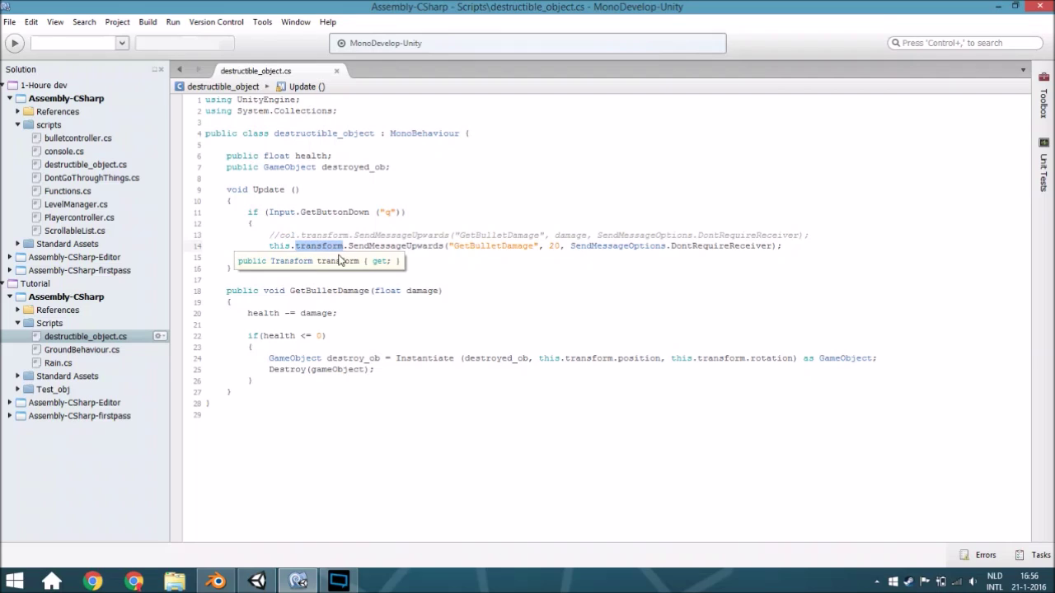
{"action": "left_click", "coordinate": [397, 247]}
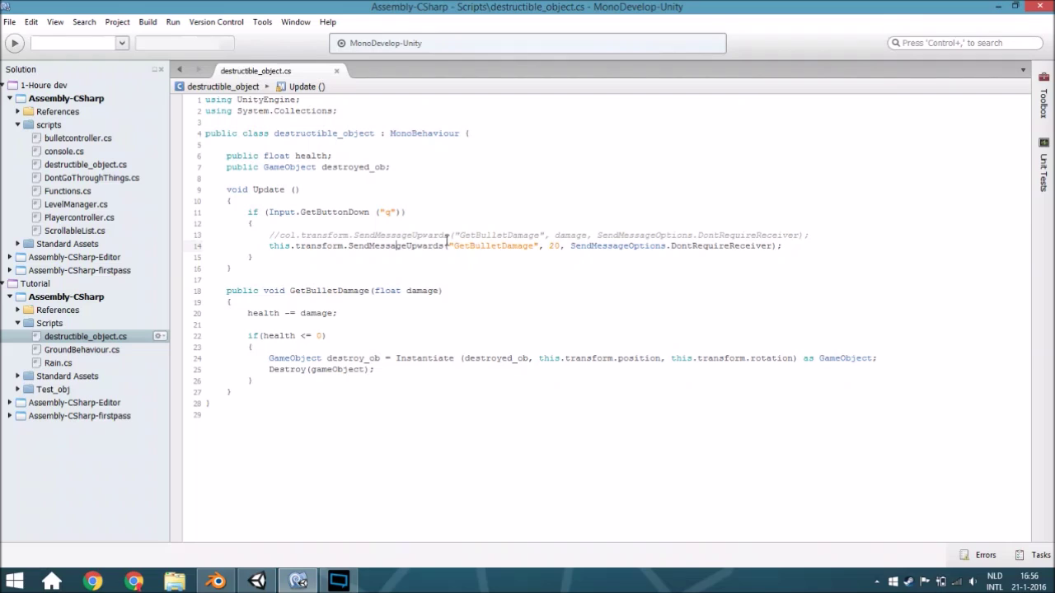
Compare the call's "GetBulletDamage" message name with the method below, and its damage argument with the commented-out line
{"action": "double_click", "coordinate": [507, 247]}
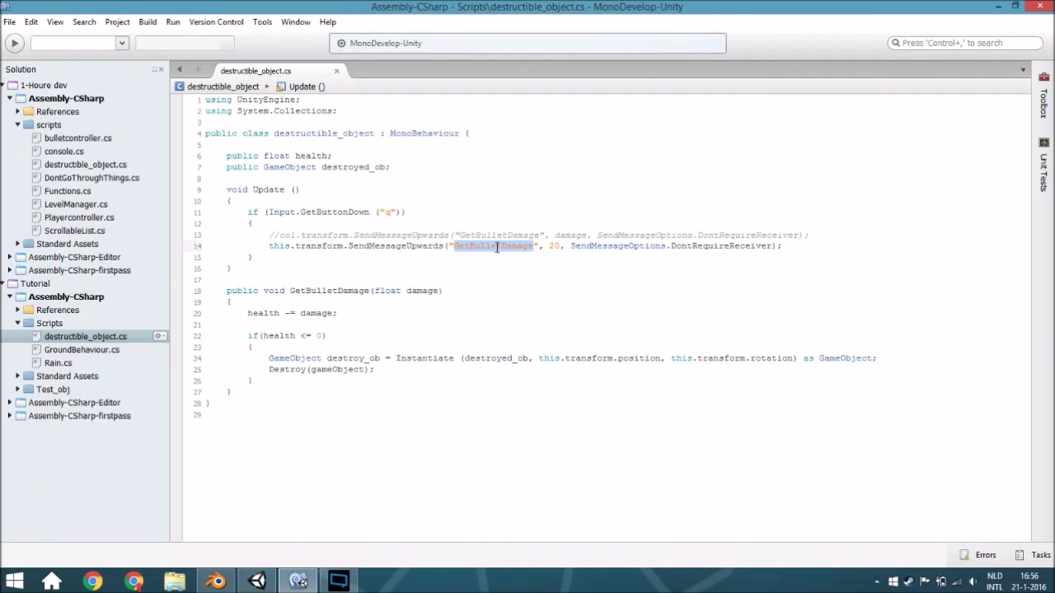
{"action": "double_click", "coordinate": [321, 291]}
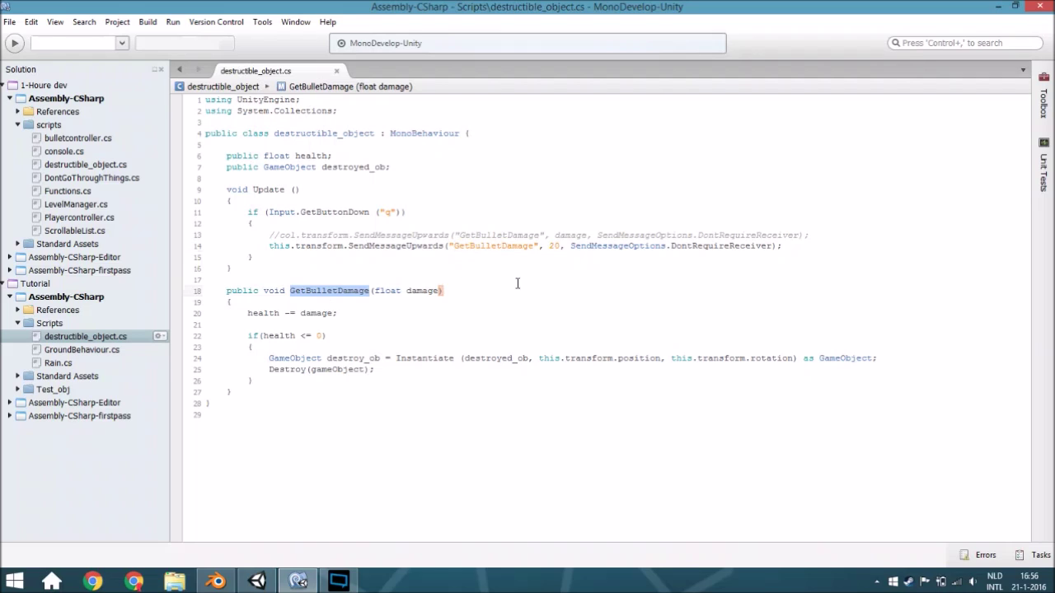
{"action": "double_click", "coordinate": [557, 247]}
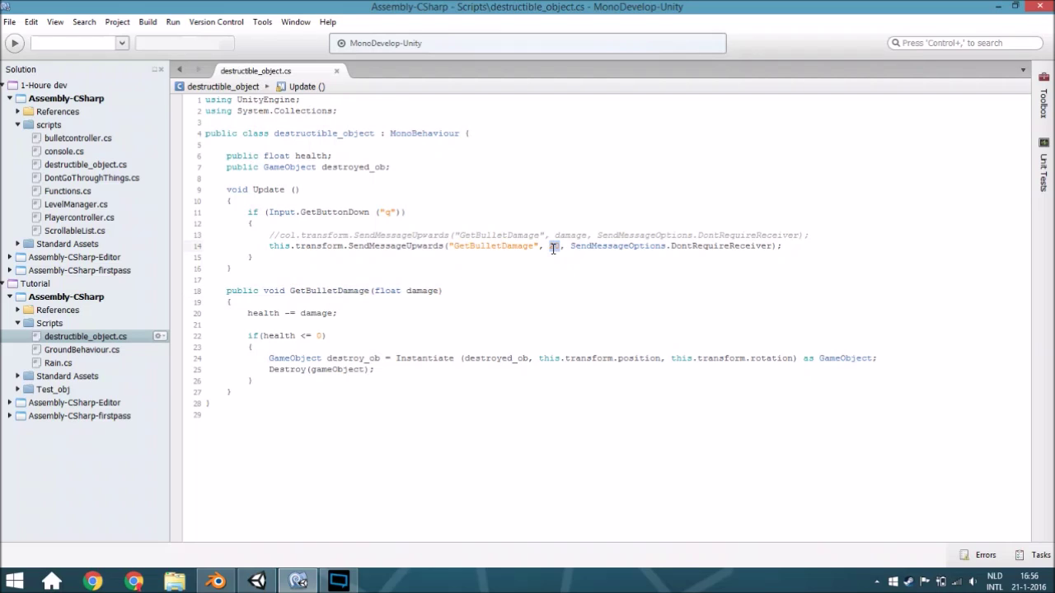
{"action": "double_click", "coordinate": [564, 236]}
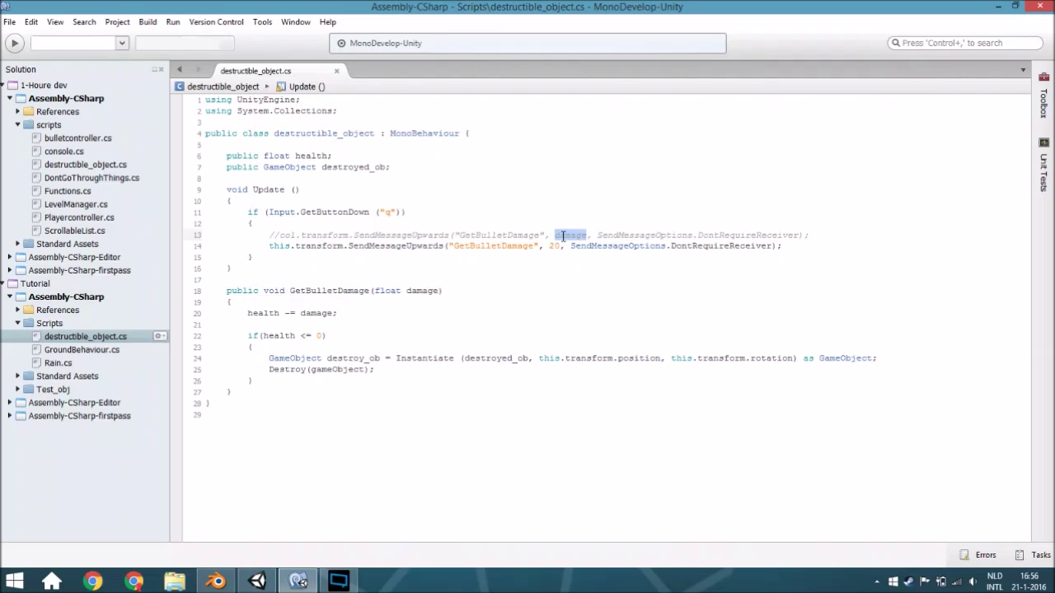
{"action": "left_click", "coordinate": [559, 236]}
{"action": "double_click", "coordinate": [555, 247]}
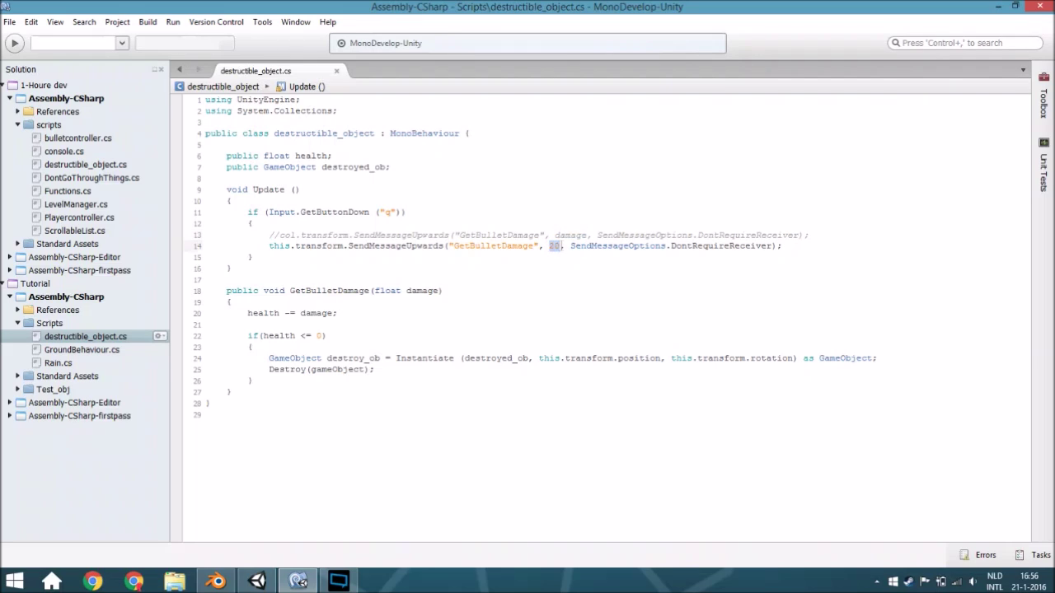
{"action": "left_click", "coordinate": [559, 244]}
{"action": "double_click", "coordinate": [555, 245]}
Examine the SendMessageOptions.DontRequireReceiver argument at the end of the SendMessageUpwards call
{"action": "left_click", "coordinate": [601, 245]}
{"action": "double_click", "coordinate": [601, 245]}
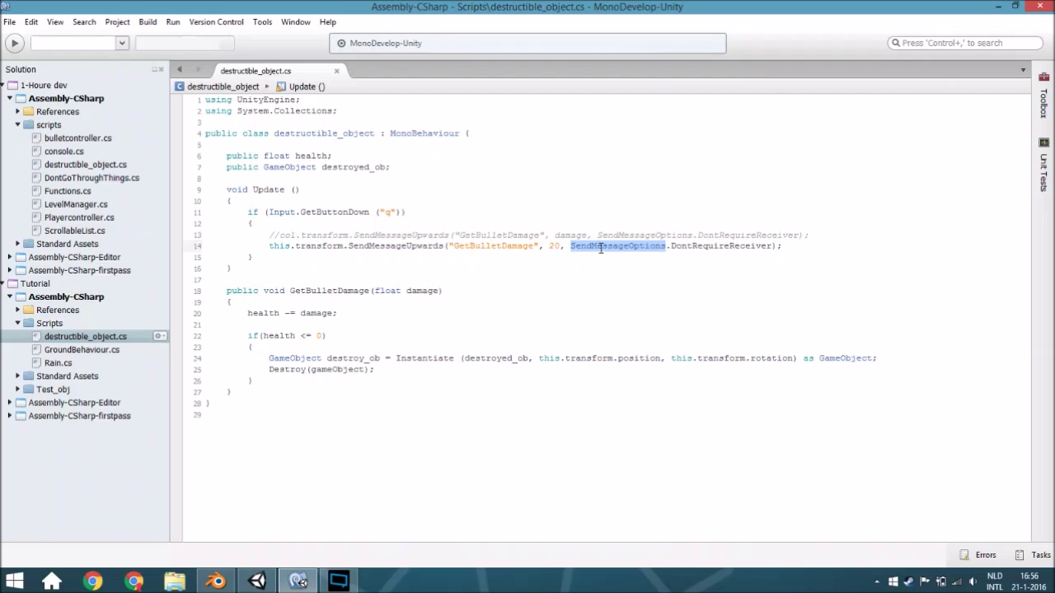
{"action": "triple_click", "coordinate": [718, 245]}
{"action": "double_click", "coordinate": [729, 245]}
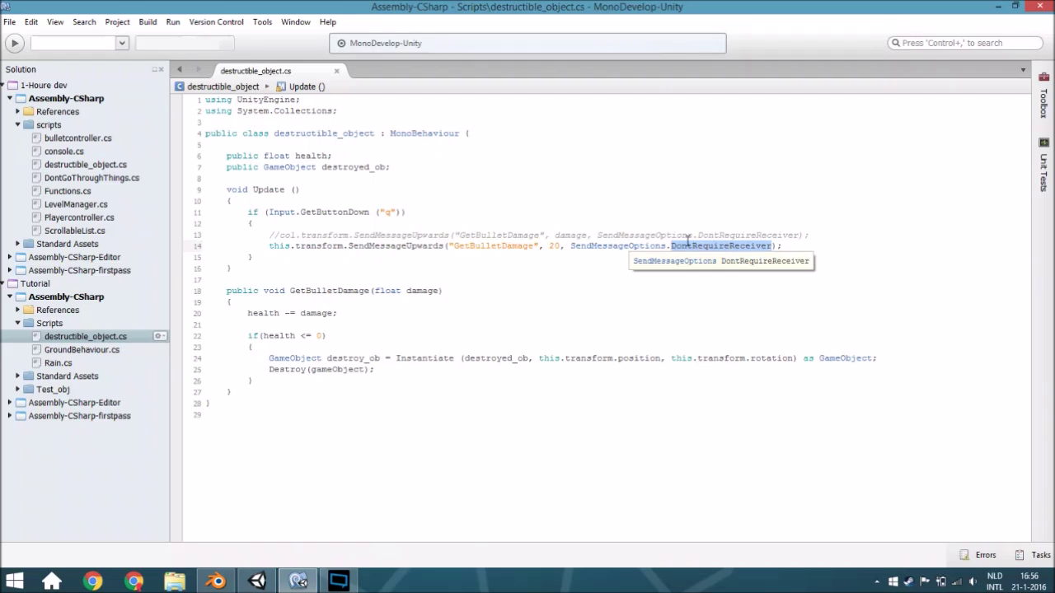
{"action": "double_click", "coordinate": [654, 245]}
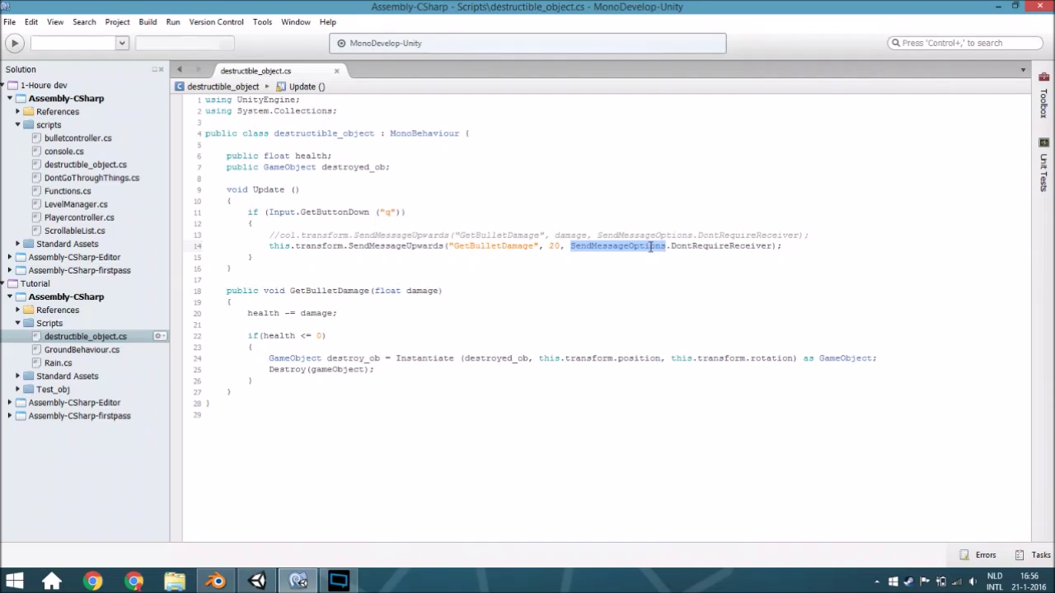
Examine the GetBulletDamage method declaration and its float damage parameter
{"action": "left_click", "coordinate": [207, 295]}
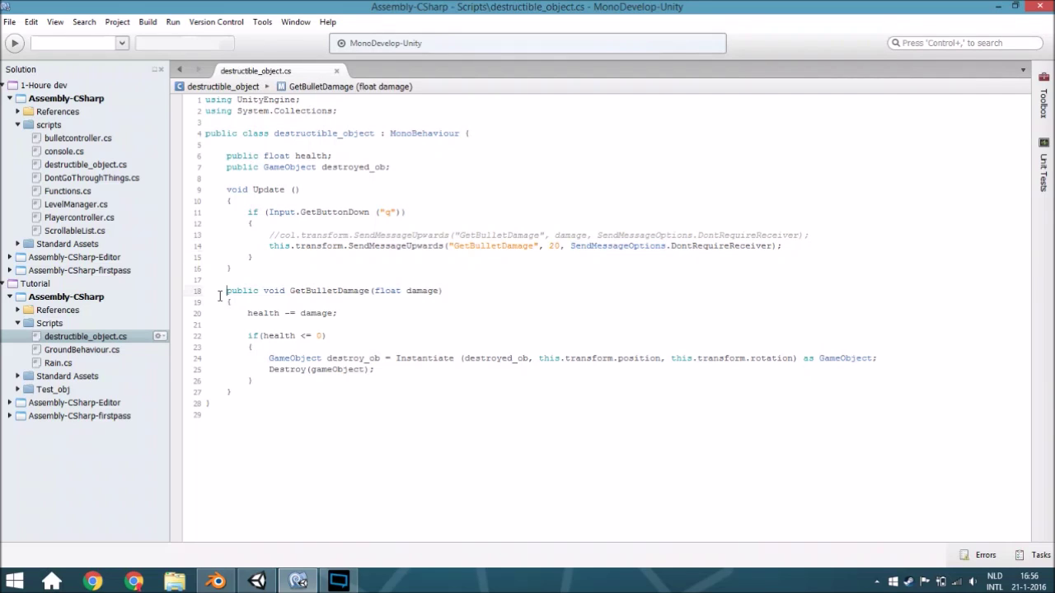
{"action": "double_click", "coordinate": [335, 299]}
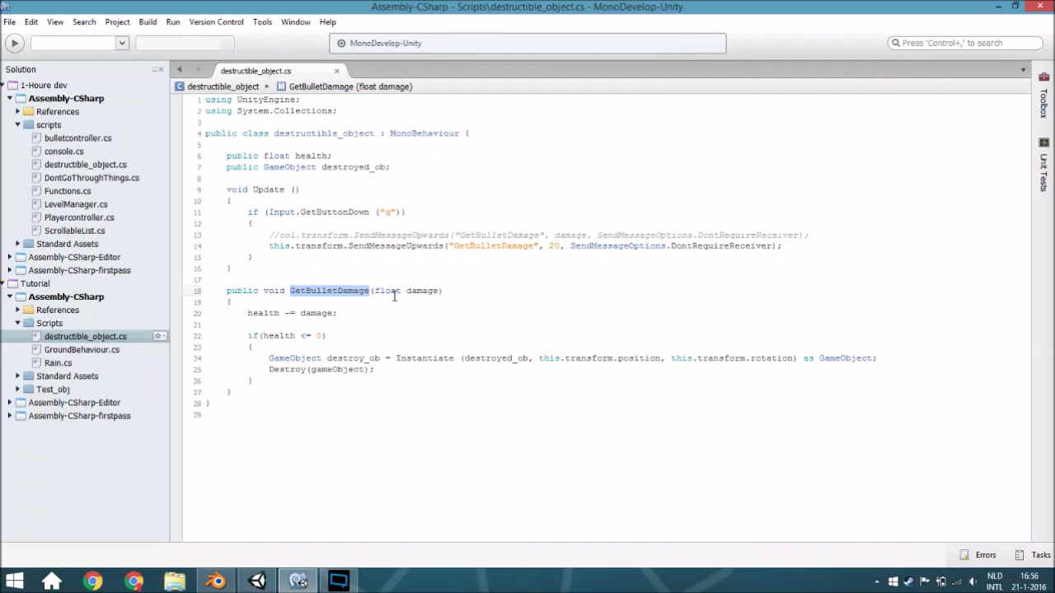
{"action": "double_click", "coordinate": [422, 291]}
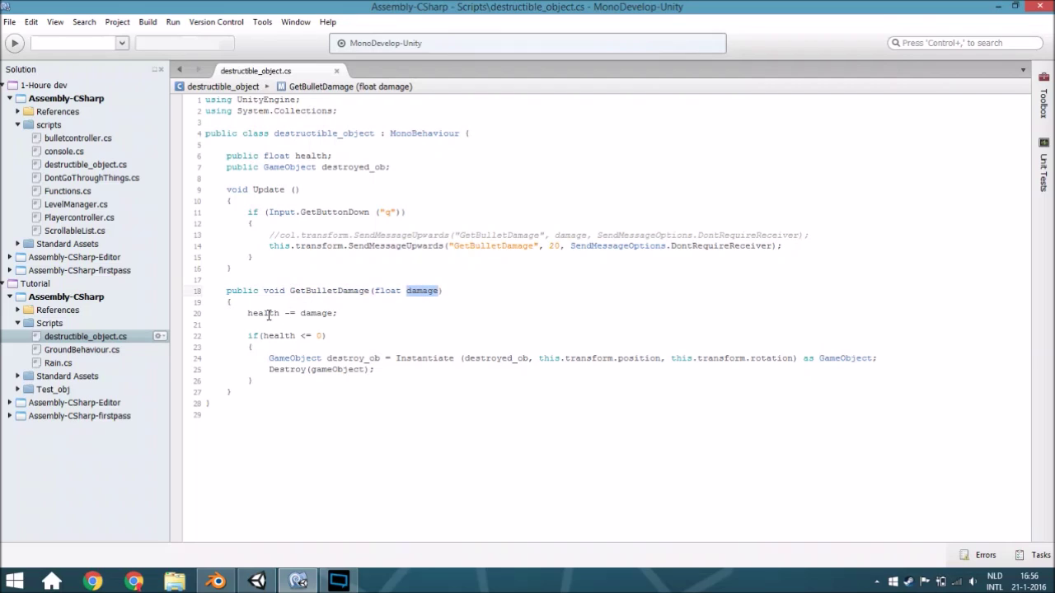
Examine the "health -= damage" line and the "health <= 0" condition inside GetBulletDamage
{"action": "double_click", "coordinate": [265, 314]}
{"action": "left_click", "coordinate": [247, 313]}
{"action": "double_click", "coordinate": [260, 313]}
{"action": "left_click", "coordinate": [278, 313]}
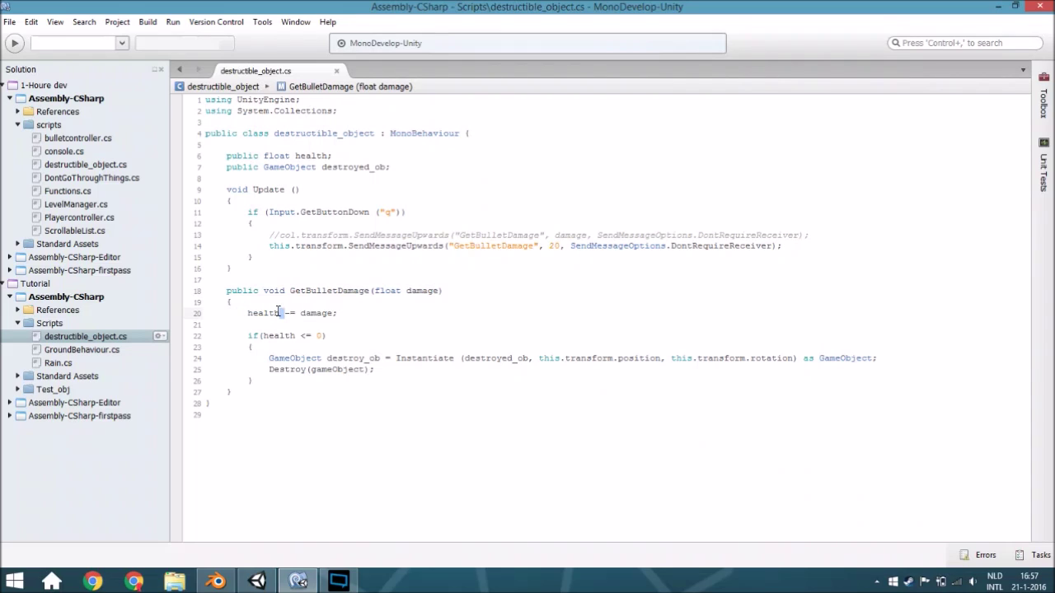
{"action": "mouse_move", "coordinate": [261, 311]}
{"action": "double_click", "coordinate": [288, 337]}
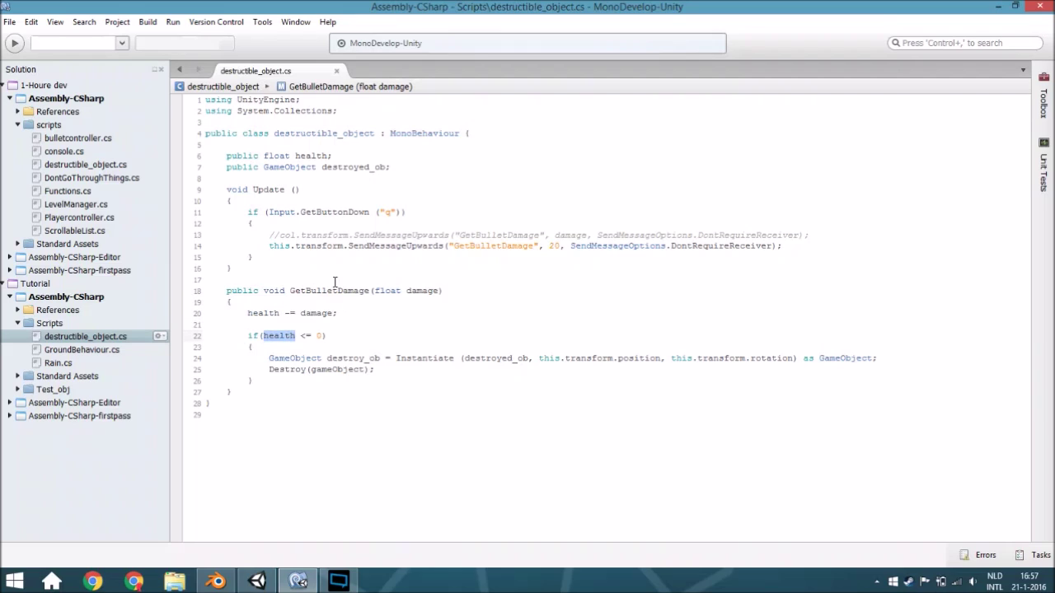
{"action": "left_click", "coordinate": [320, 335]}
Examine the GameObject type and destroy_ob variable on line 24, along with the Destroy call below it
{"action": "left_click", "coordinate": [273, 358]}
{"action": "triple_click", "coordinate": [332, 358]}
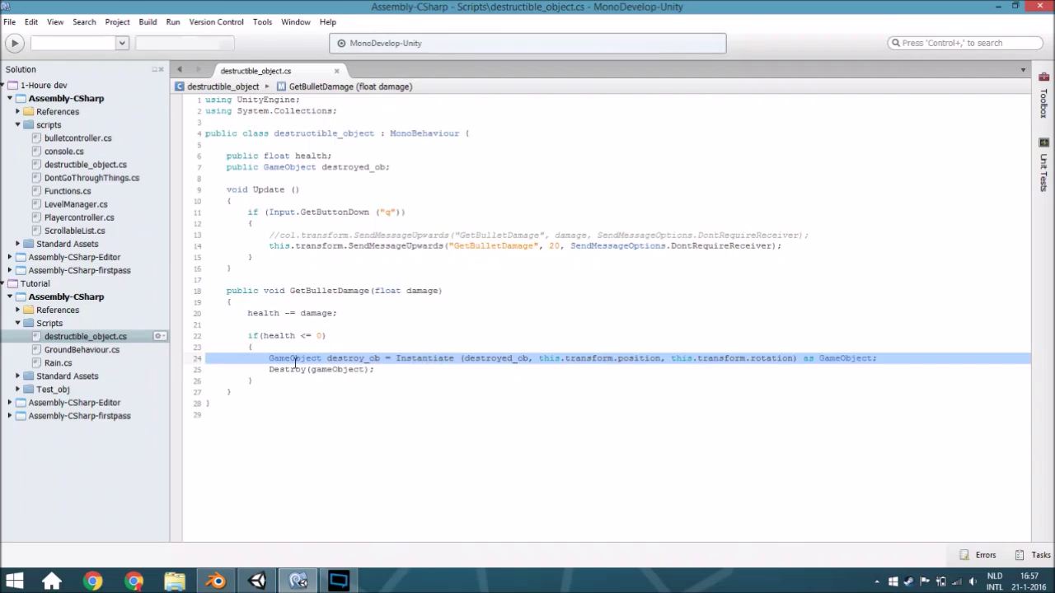
{"action": "double_click", "coordinate": [294, 360]}
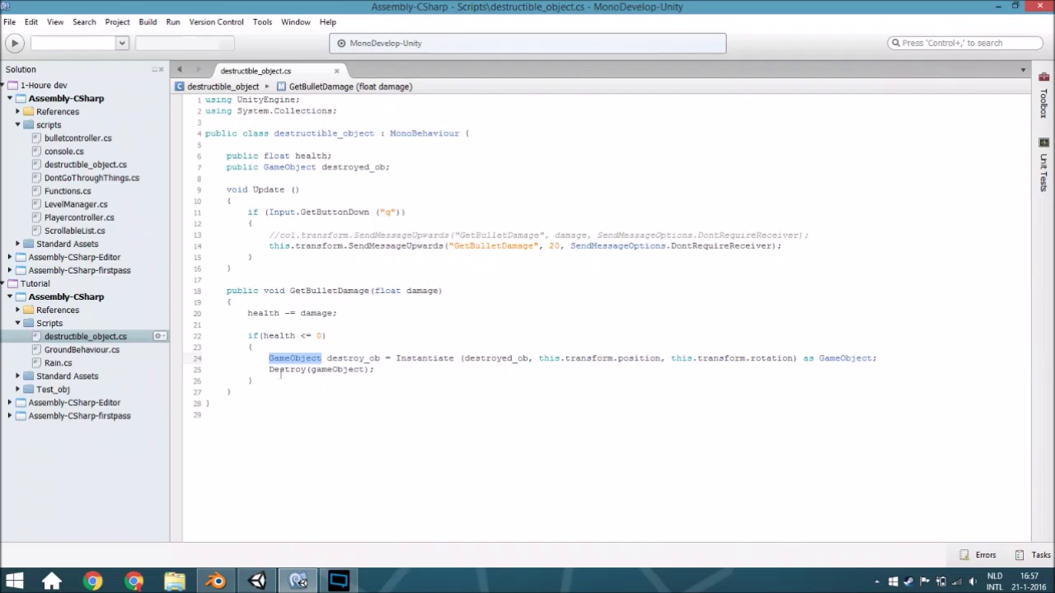
{"action": "double_click", "coordinate": [280, 371]}
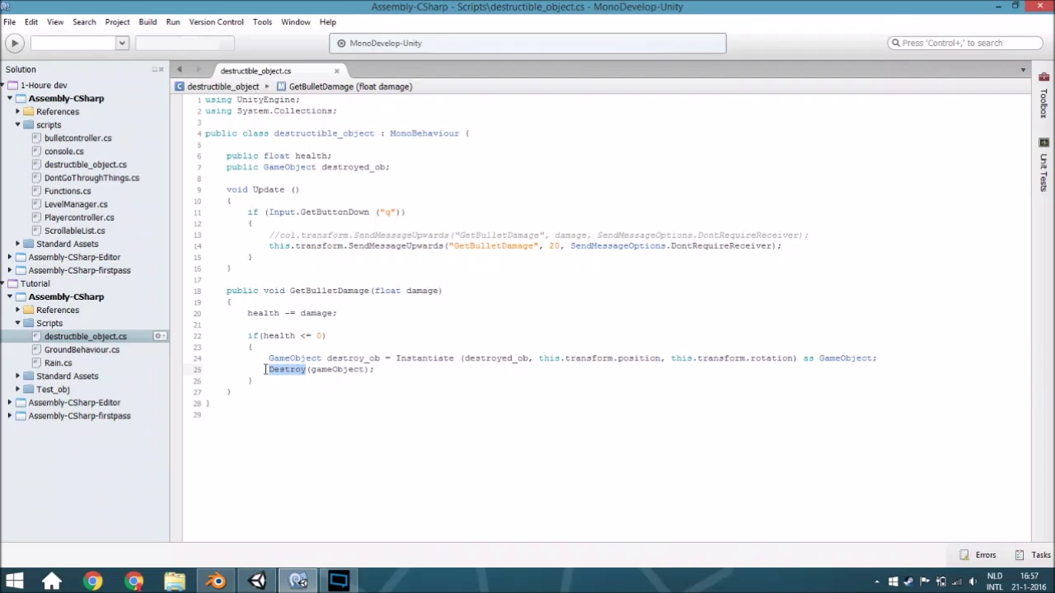
{"action": "double_click", "coordinate": [358, 359]}
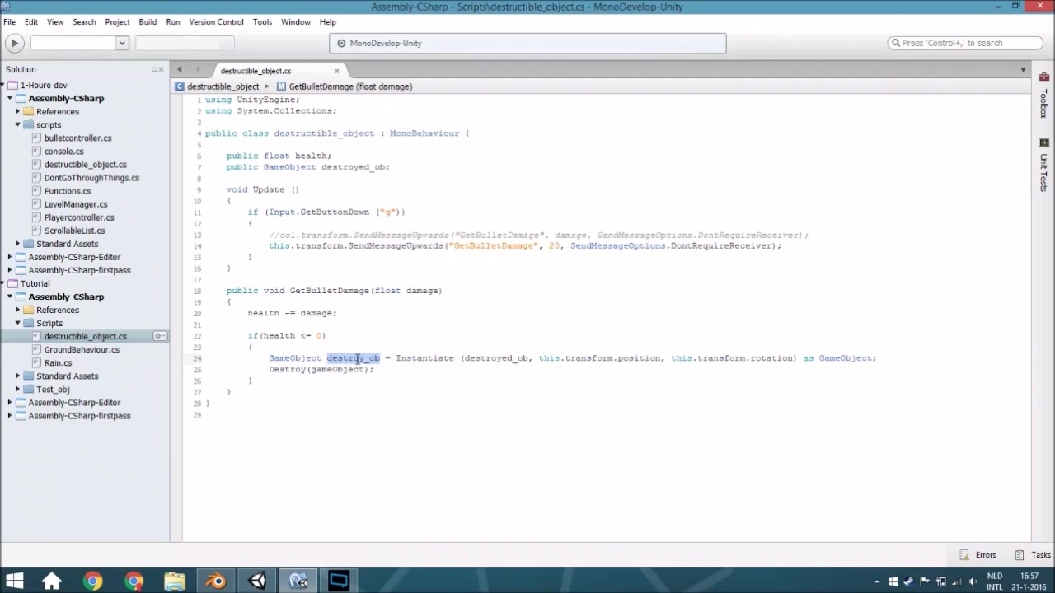
Examine the complete Instantiate call assigned to destroy_ob, including its "as GameObject" ending
{"action": "left_click", "coordinate": [419, 359]}
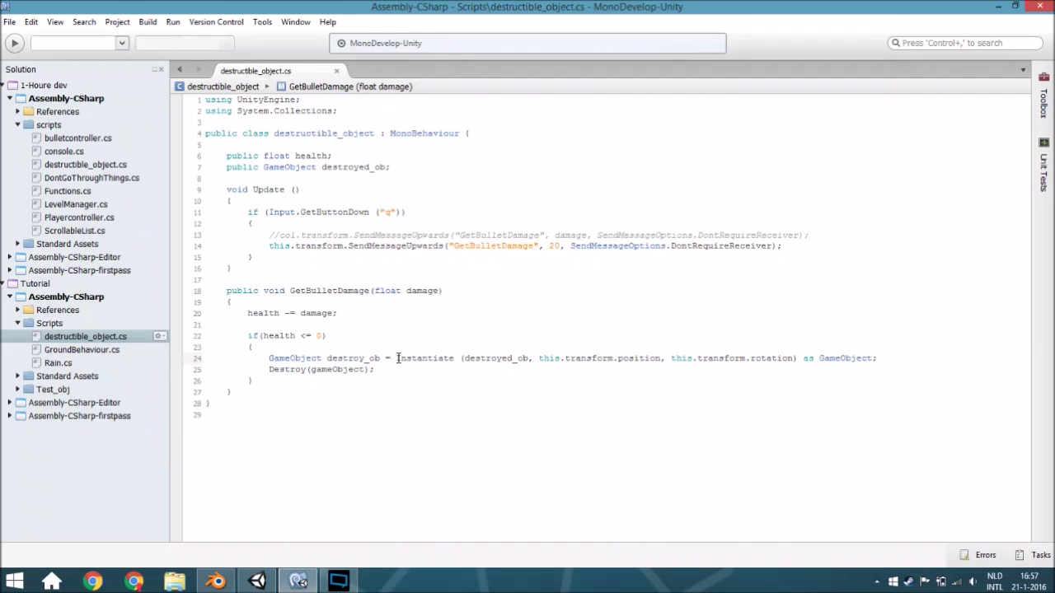
{"action": "left_click_drag", "start_coordinate": [395, 359], "coordinate": [646, 359]}
{"action": "left_click_drag", "start_coordinate": [770, 357], "coordinate": [886, 356]}
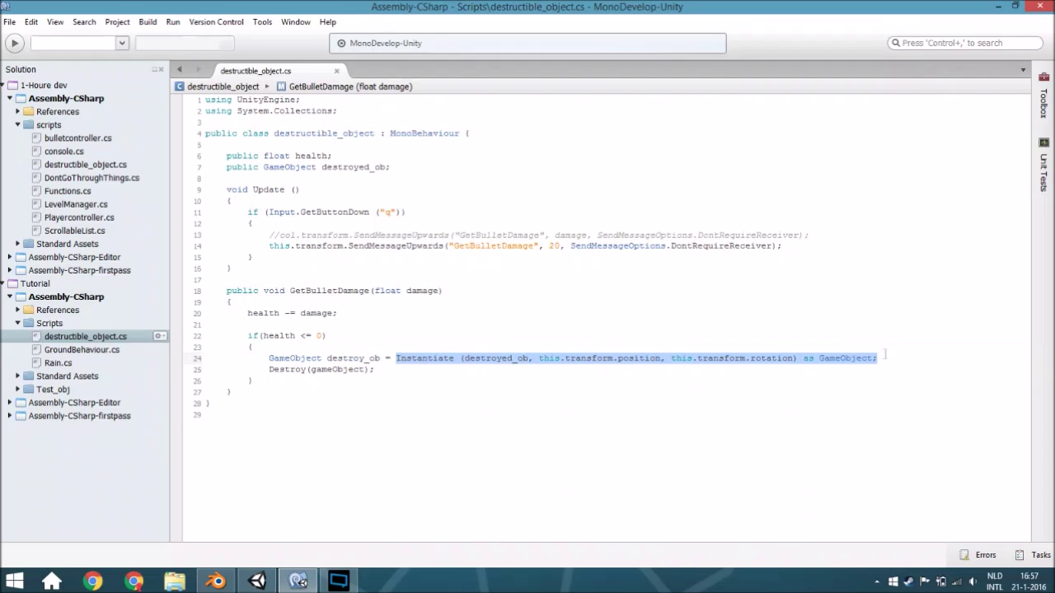
{"action": "left_click", "coordinate": [886, 355]}
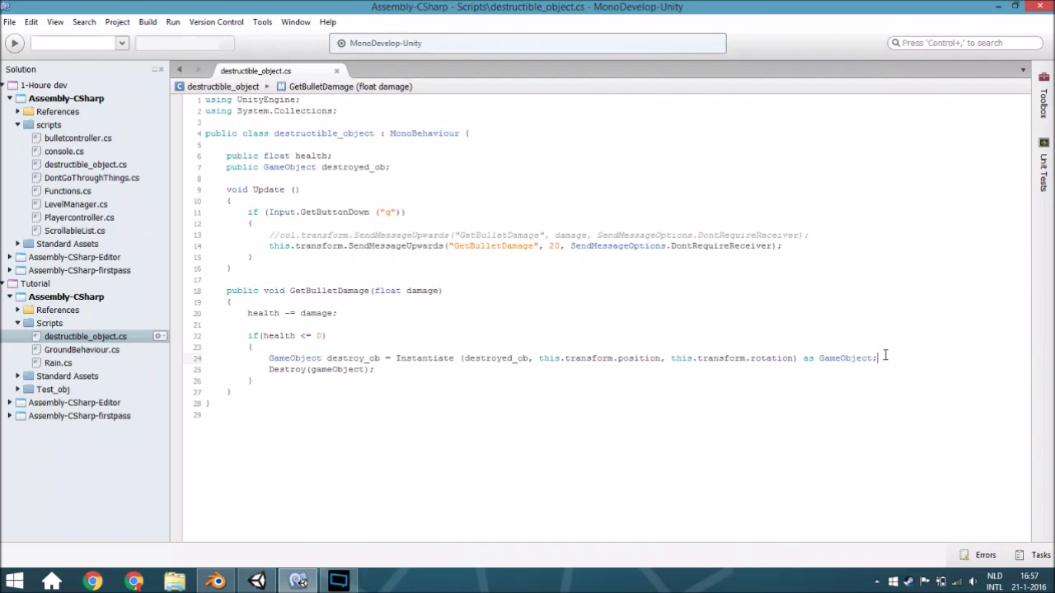
Compare the Instantiate call's destroyed_ob argument with the public GameObject declared at the top of the class
{"action": "double_click", "coordinate": [497, 359]}
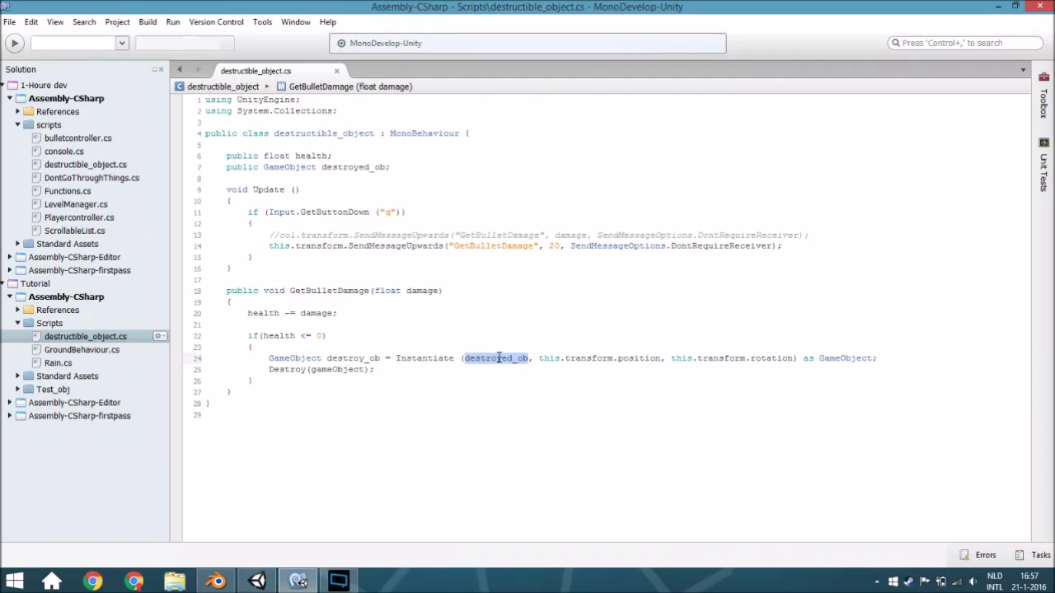
{"action": "double_click", "coordinate": [494, 357]}
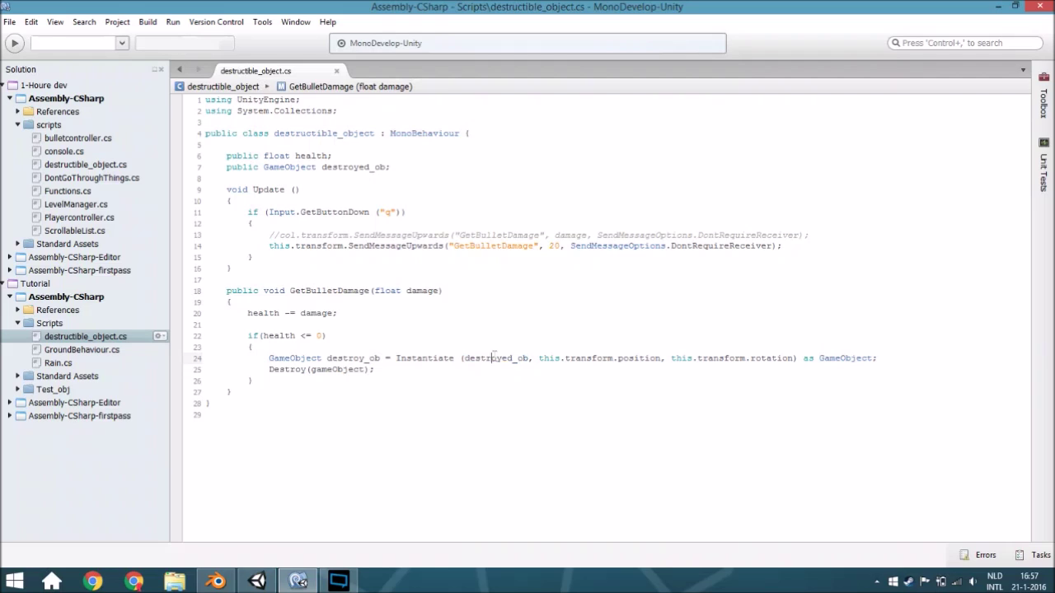
{"action": "double_click", "coordinate": [367, 167]}
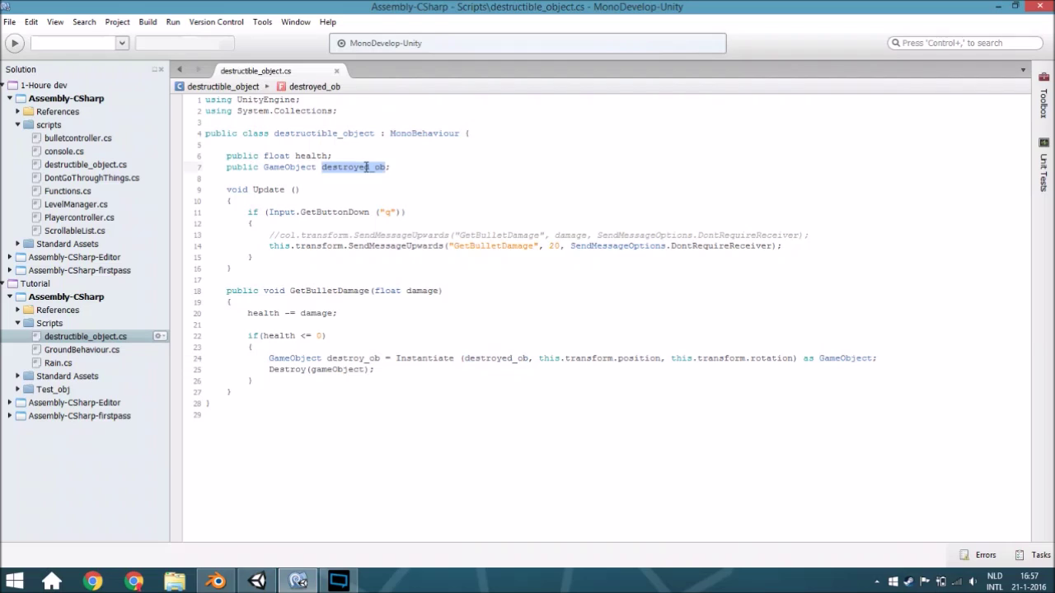
Examine the Instantiate call's this.transform.position and this.transform.rotation arguments and its GameObject cast
{"action": "double_click", "coordinate": [570, 360]}
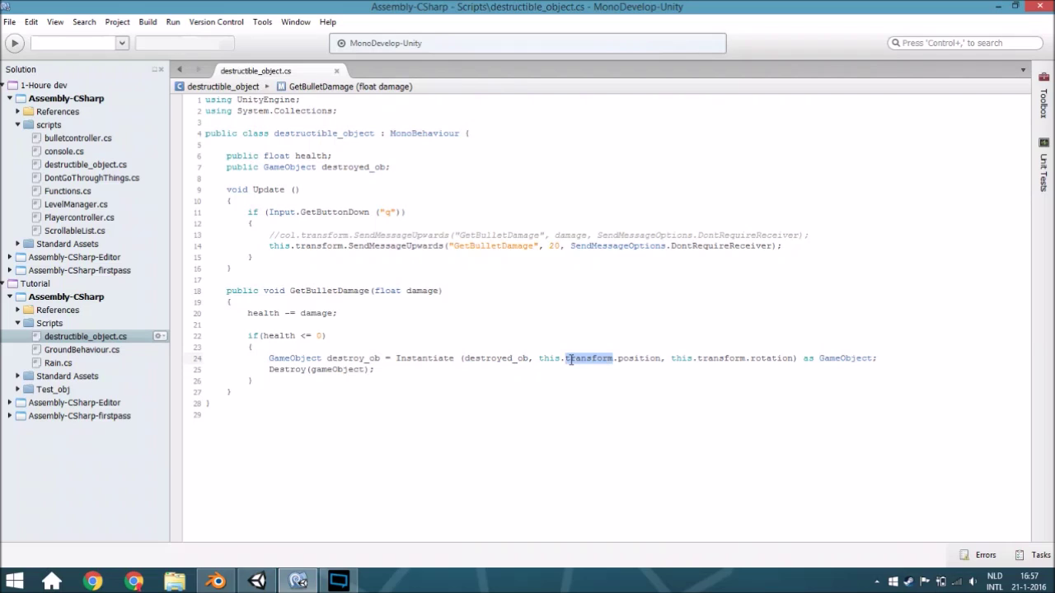
{"action": "left_click", "coordinate": [741, 357]}
{"action": "double_click", "coordinate": [723, 360]}
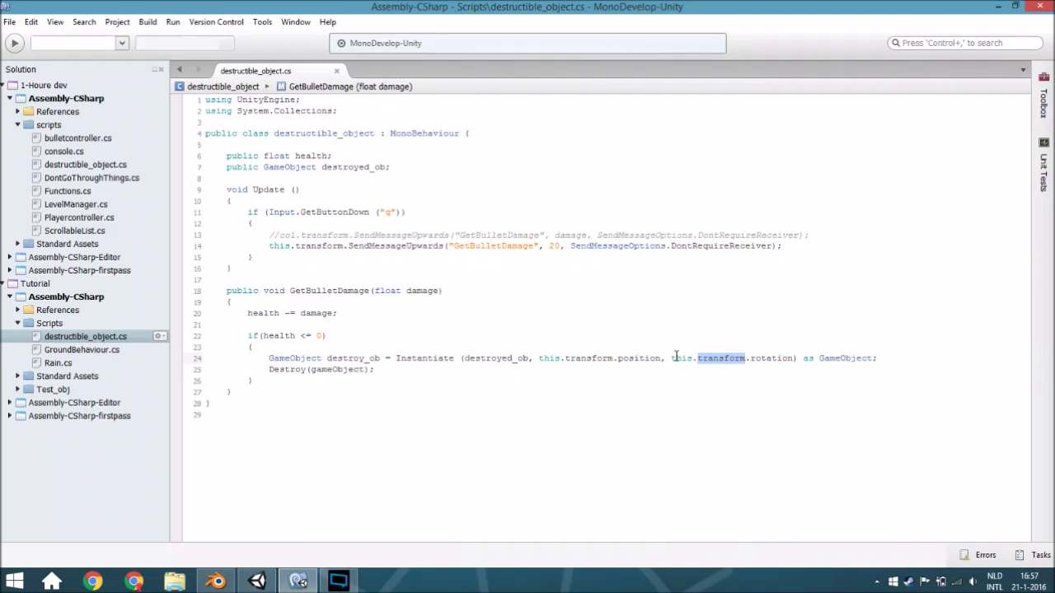
{"action": "double_click", "coordinate": [833, 359]}
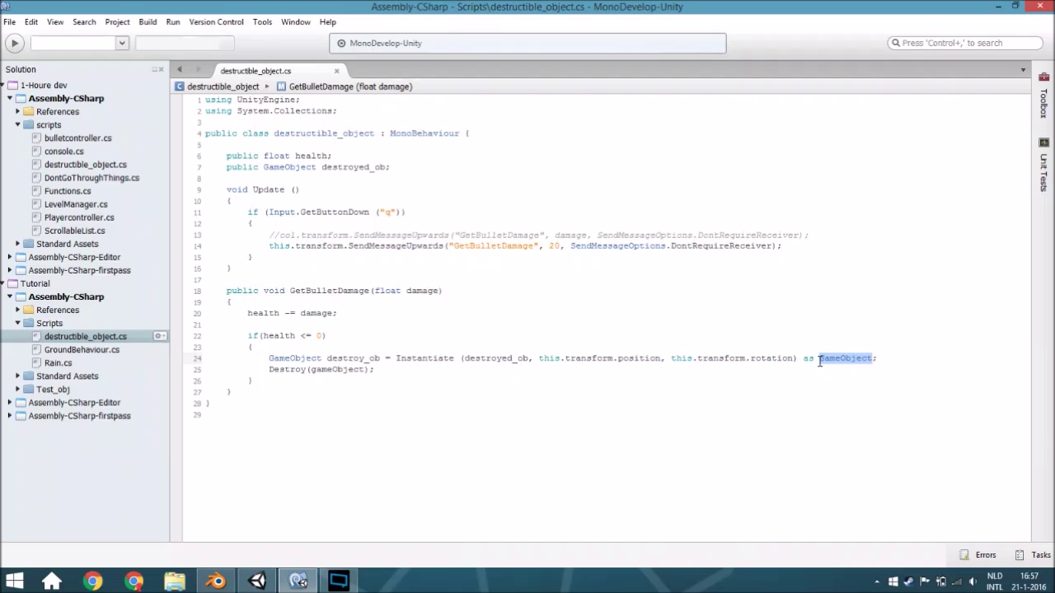
Examine the Destroy(gameObject) line that closes the health condition block
{"action": "left_click_drag", "start_coordinate": [261, 372], "coordinate": [390, 376]}
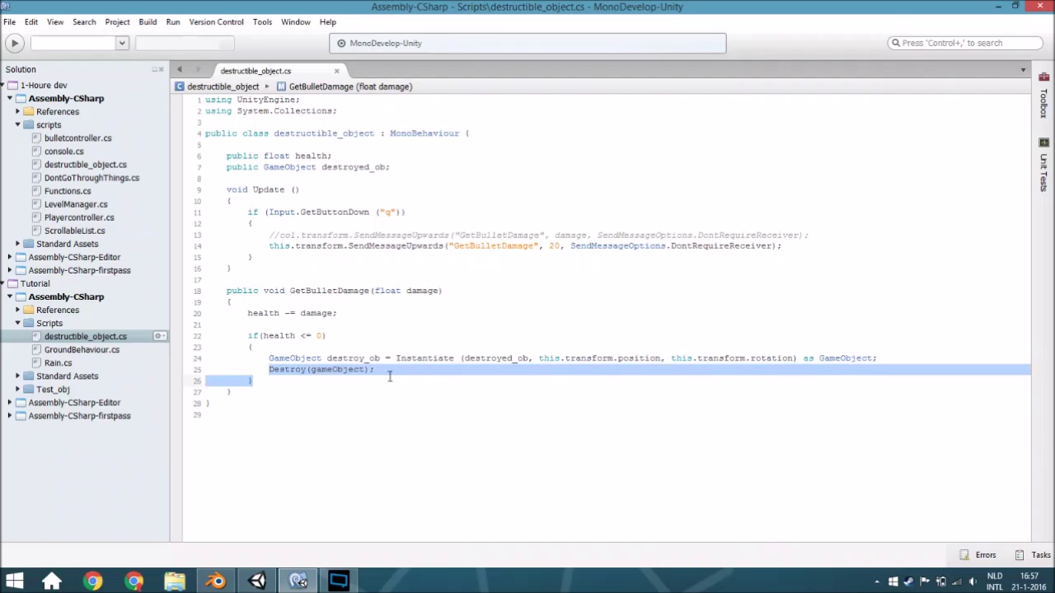
{"action": "left_click", "coordinate": [390, 377]}
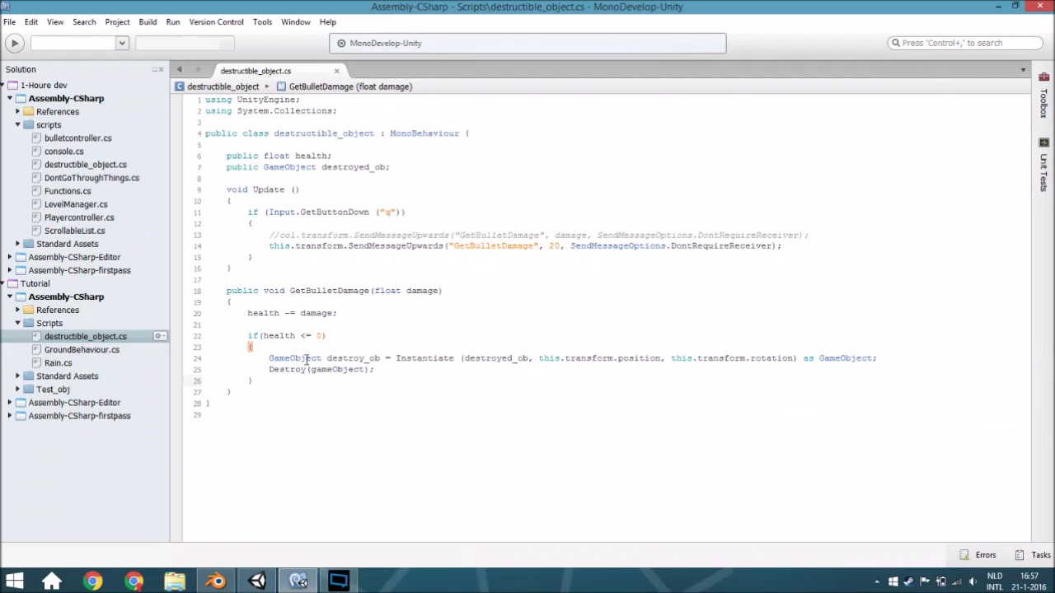
{"action": "mouse_move", "coordinate": [307, 360]}
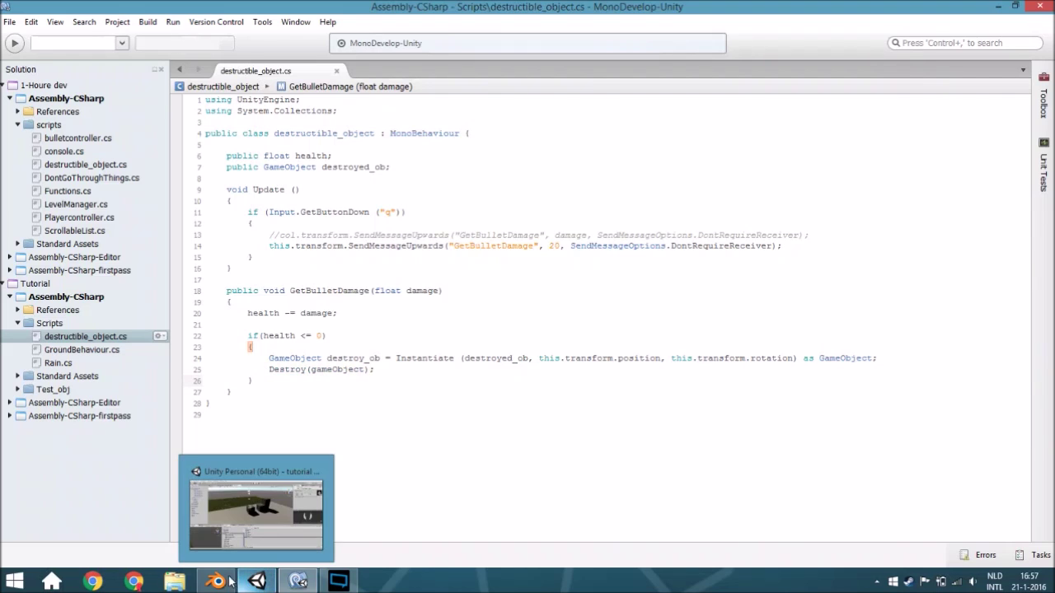
Switch to Blender and select the object named Cube in the cube.blend scene
{"action": "mouse_move", "coordinate": [219, 583]}
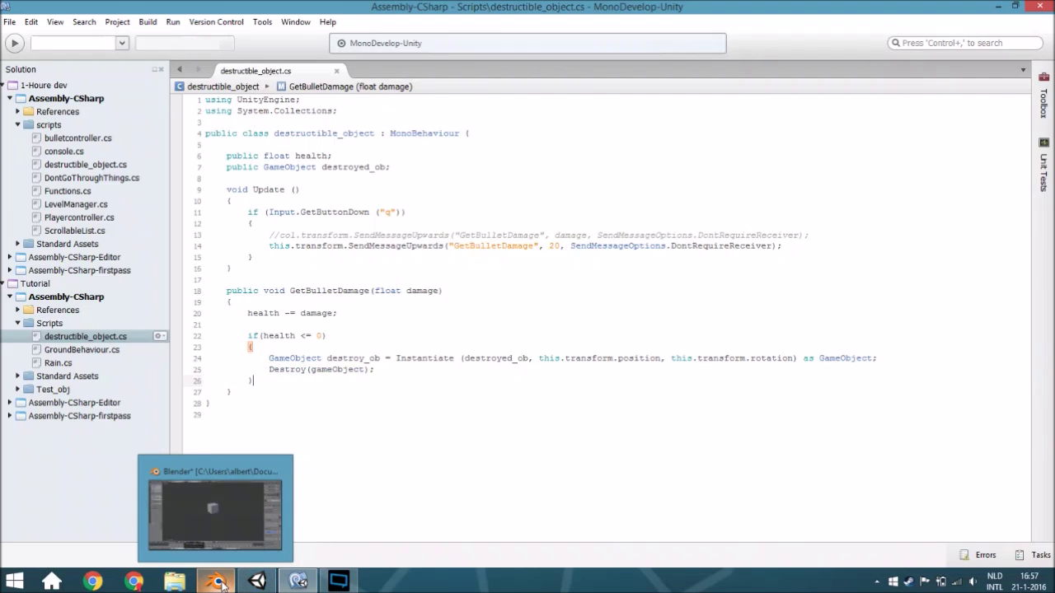
{"action": "left_click", "coordinate": [219, 583]}
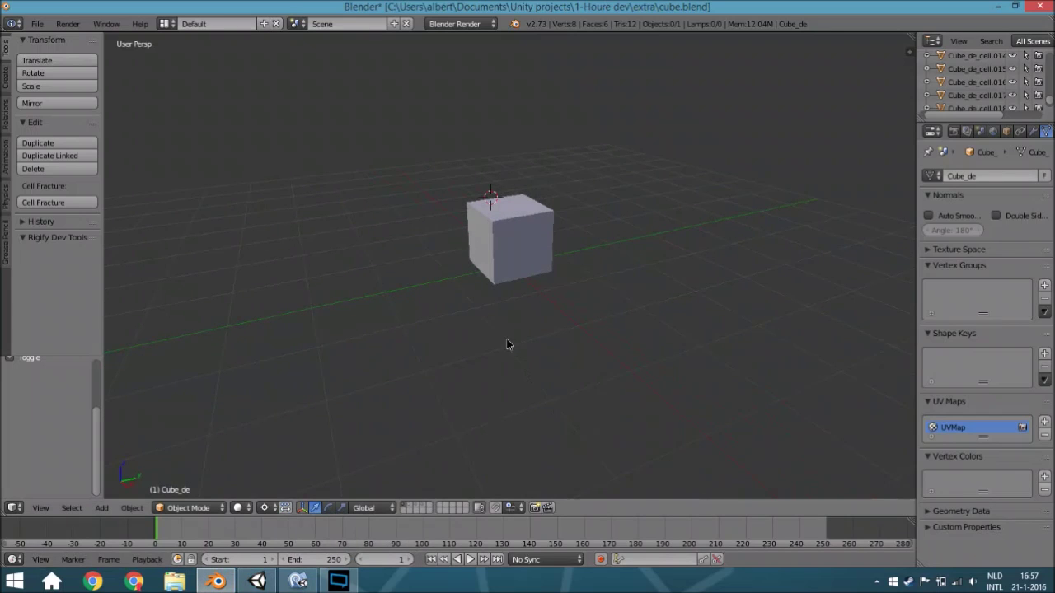
{"action": "middle_click_drag", "start_coordinate": [507, 345], "coordinate": [487, 229]}
{"action": "right_click", "coordinate": [538, 265]}
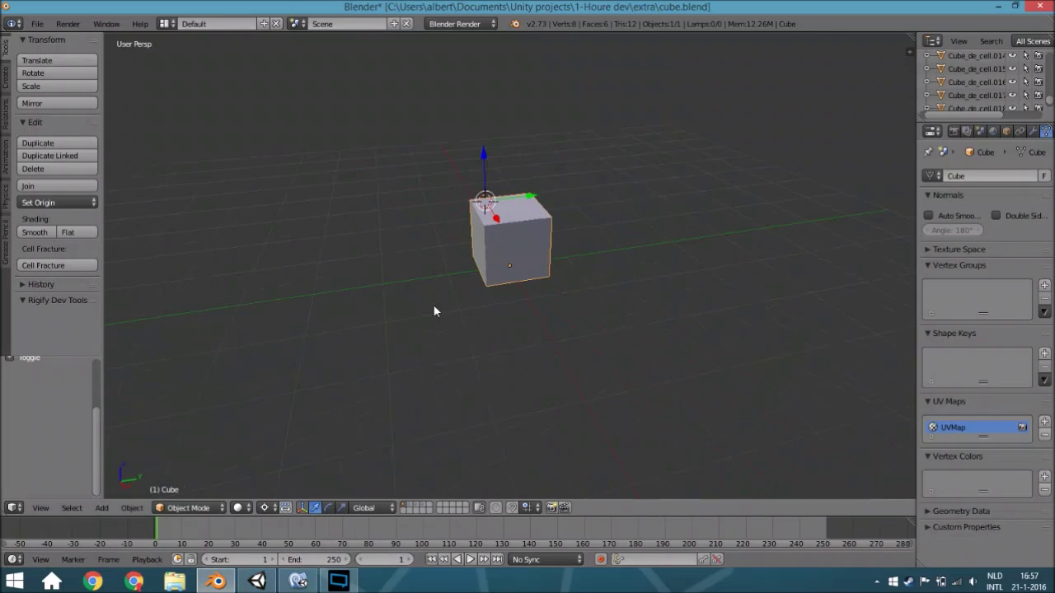
{"action": "middle_click_drag", "start_coordinate": [445, 321], "coordinate": [439, 299]}
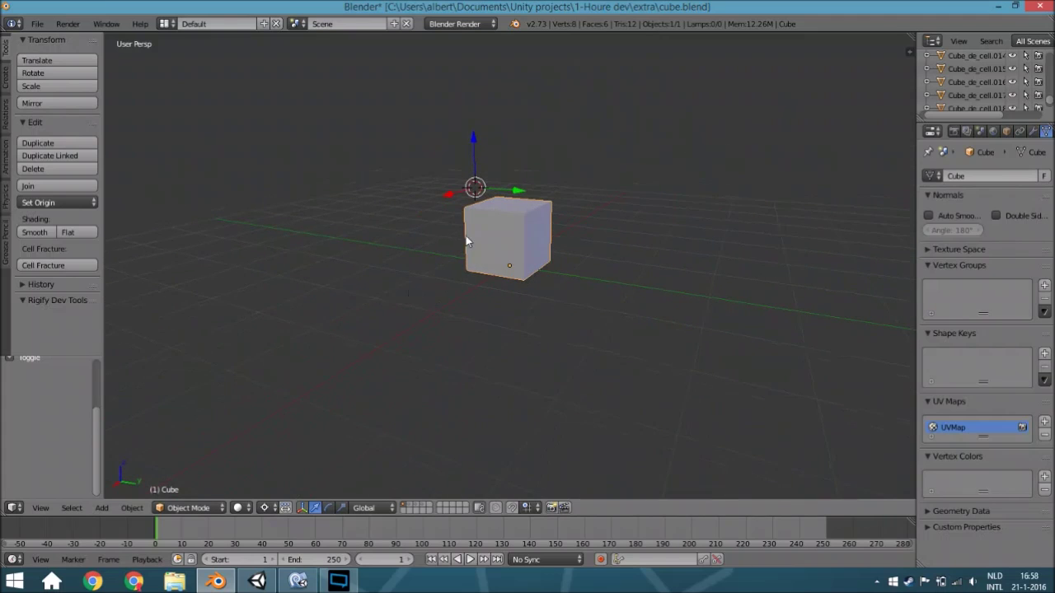
Duplicate the cube about 1.78 units upward along the global Z axis and enter Edit Mode on the copy
{"action": "middle_click_drag", "start_coordinate": [514, 264], "coordinate": [476, 296]}
{"action": "key", "text": "shift+d"}
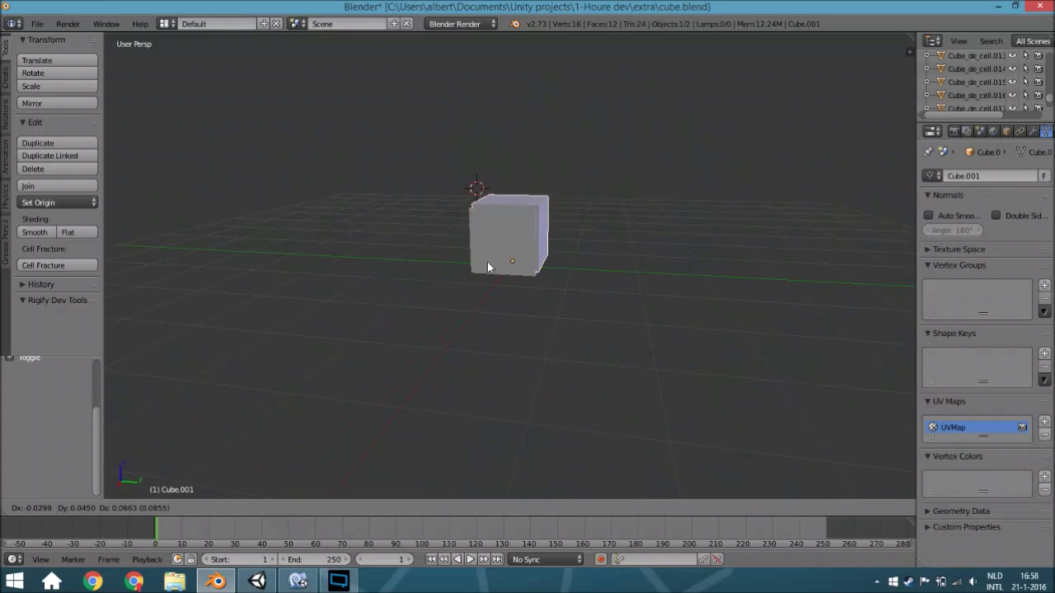
{"action": "key", "text": "z"}
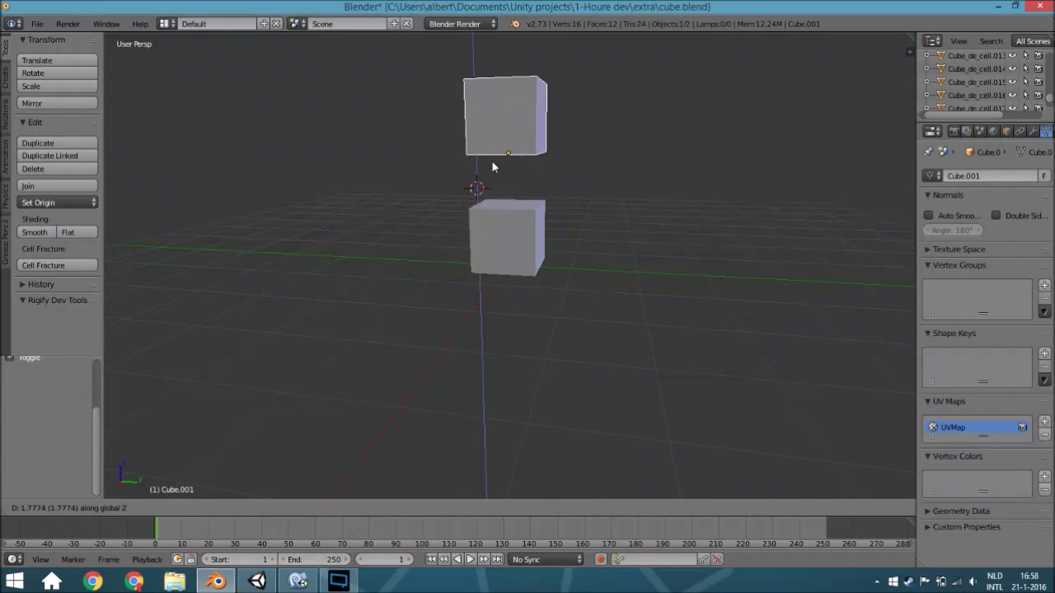
{"action": "left_click", "coordinate": [491, 160]}
{"action": "middle_click_drag", "start_coordinate": [495, 234], "coordinate": [497, 274]}
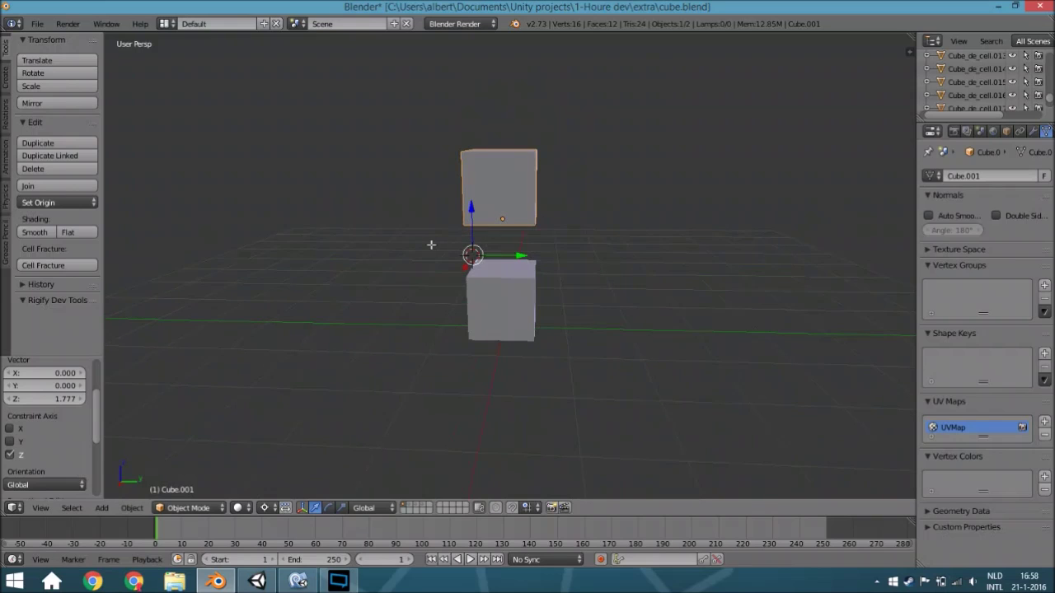
{"action": "key", "text": "Tab"}
{"action": "key", "text": "space"}
{"action": "type", "text": "smi"}
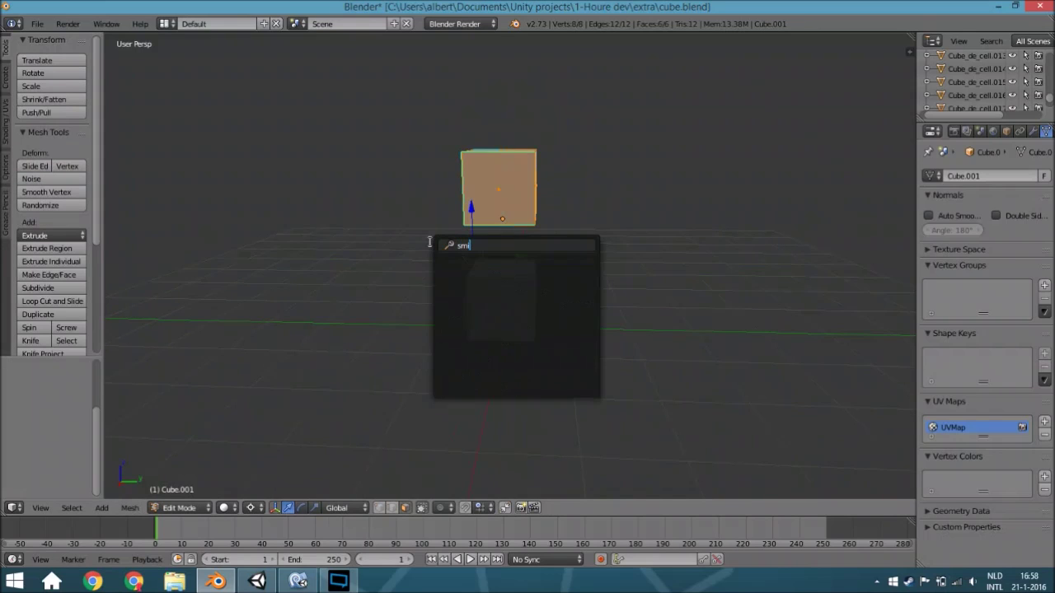
{"action": "key", "text": "BackSpace"}
{"action": "type", "text": "oo"}
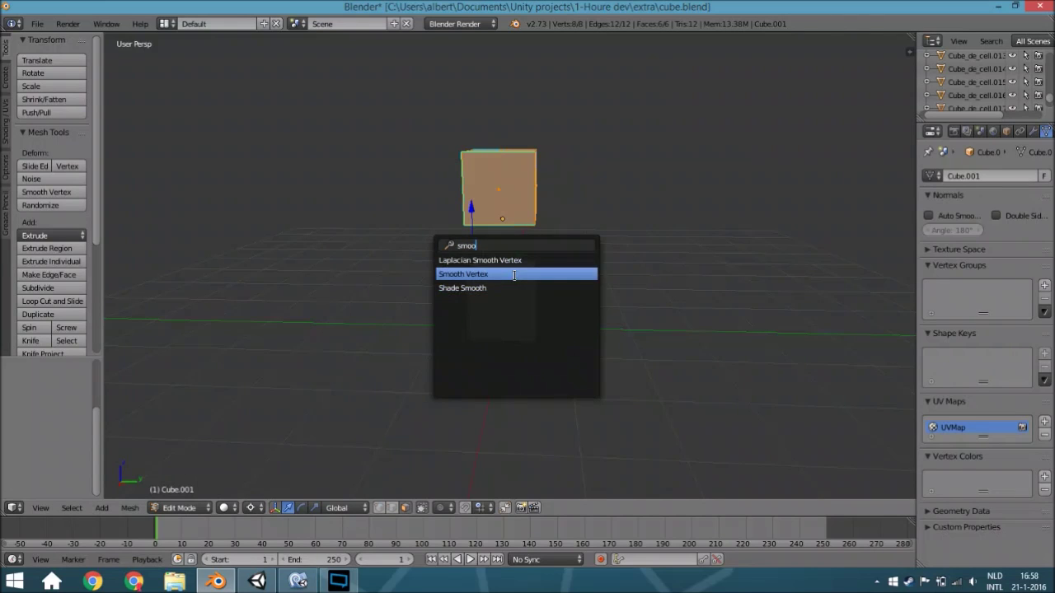
{"action": "key", "text": "ctrl+a"}
{"action": "key", "text": "BackSpace"}
{"action": "key", "text": "Escape"}
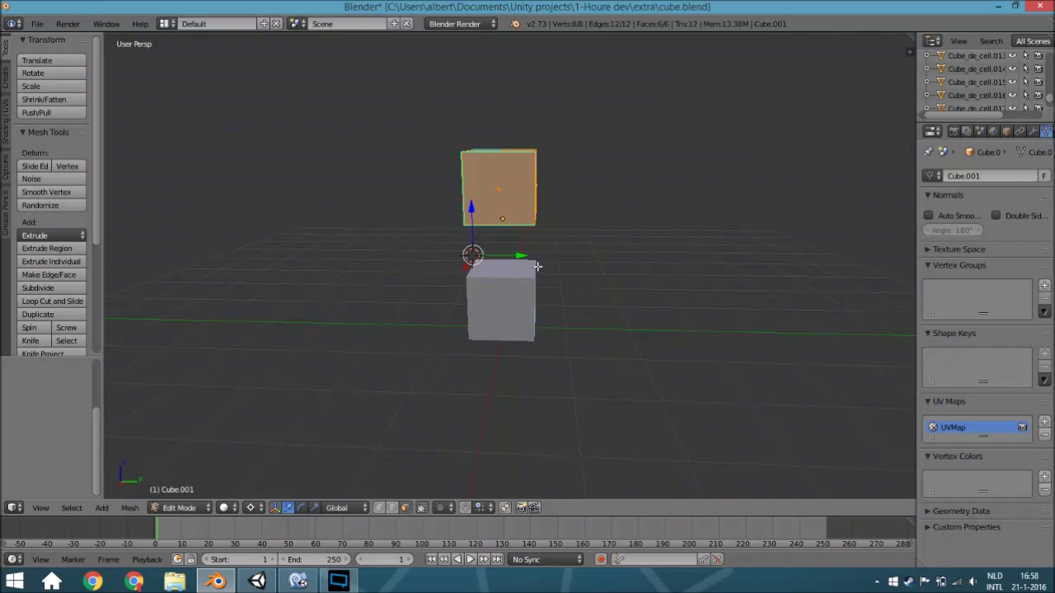
Subdivide the duplicated cube's mesh, and apply Subdivide Smooth to it with a smoothness of 0.510
{"action": "key", "text": "w"}
{"action": "left_click", "coordinate": [541, 249]}
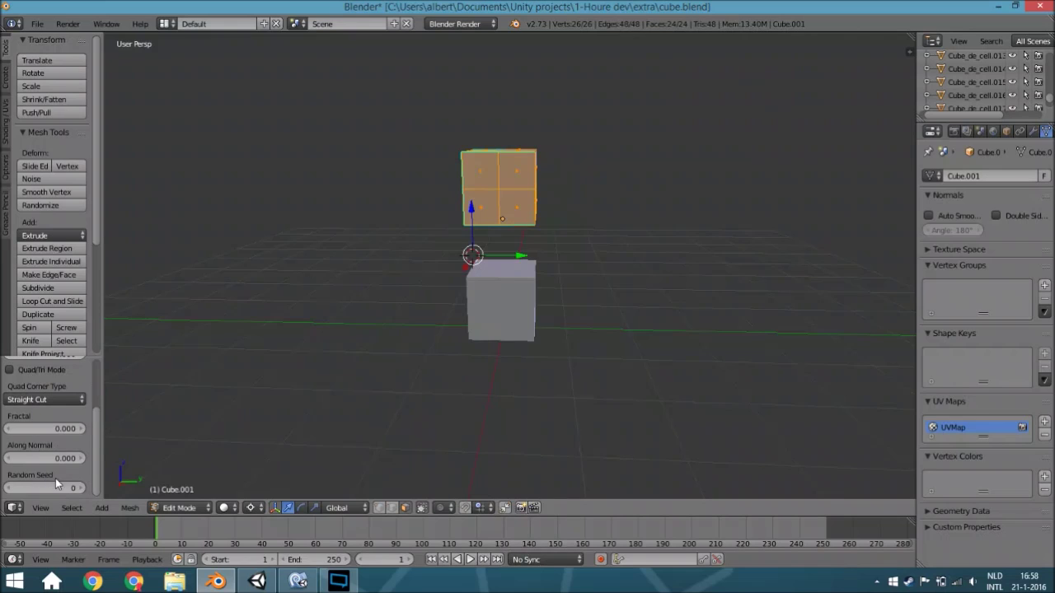
{"action": "key", "text": "w"}
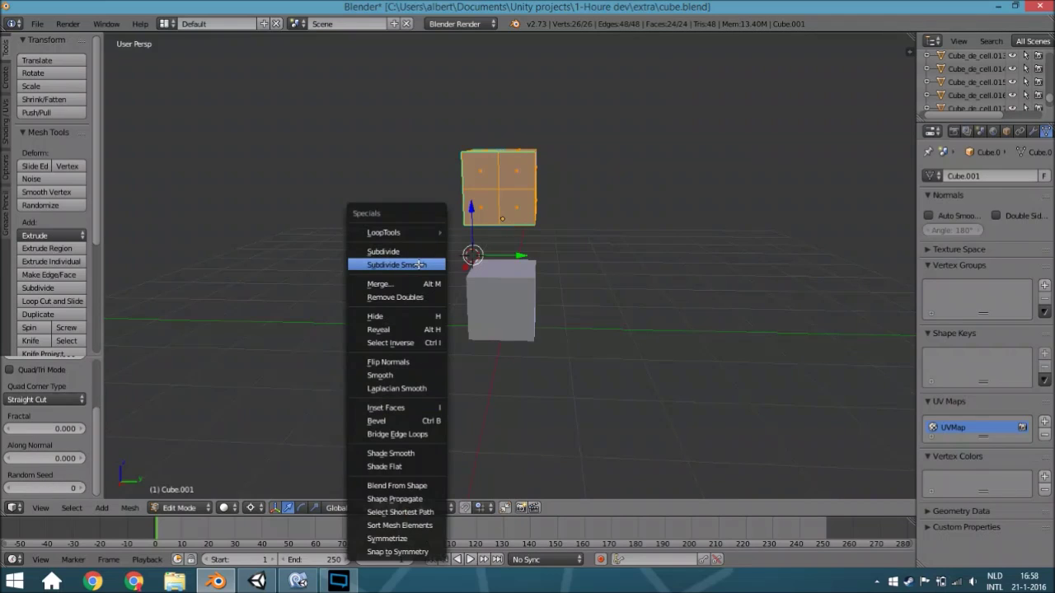
{"action": "left_click", "coordinate": [420, 264]}
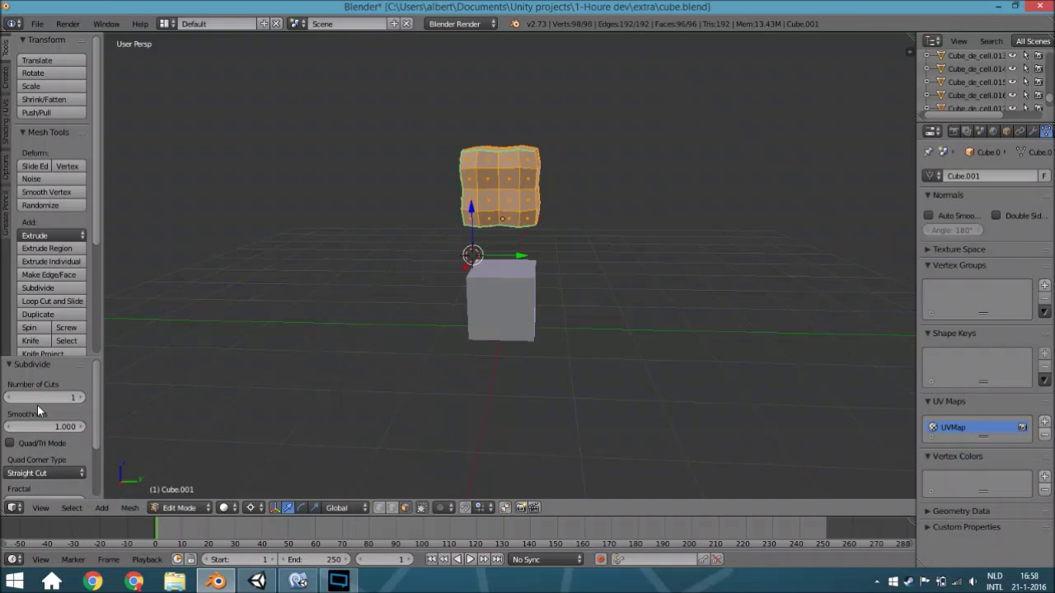
{"action": "left_click_drag", "start_coordinate": [34, 429], "coordinate": [9, 428]}
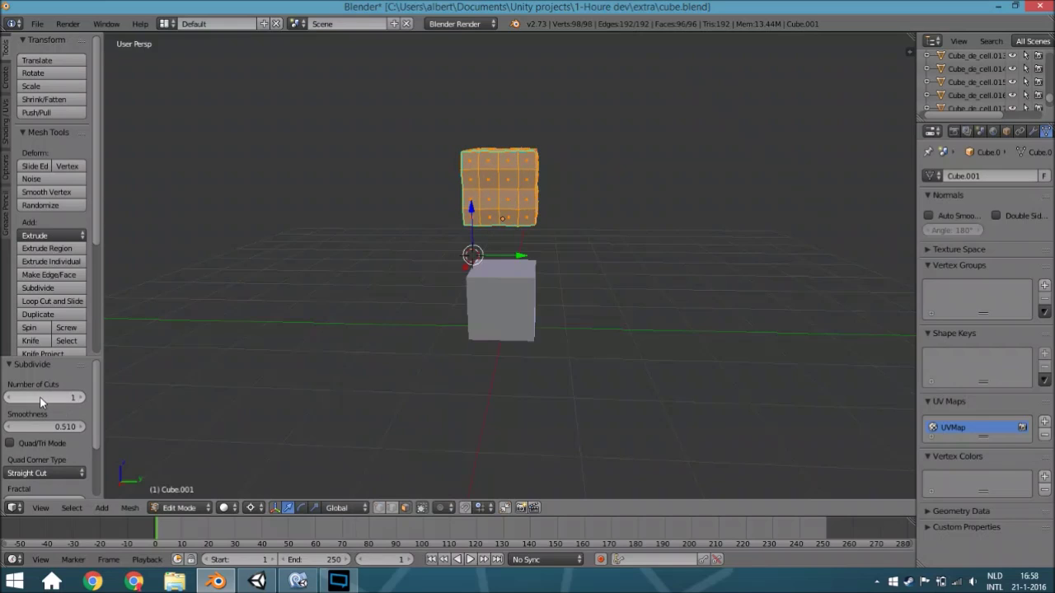
Set the Subdivide operation's number of cuts to 2 on the duplicated cube and inspect its mesh from several sides
{"action": "mouse_move", "coordinate": [40, 396]}
{"action": "left_mouse_down"}
{"action": "mouse_move", "coordinate": [70, 396]}
{"action": "mouse_move", "coordinate": [39, 404]}
{"action": "left_mouse_up"}
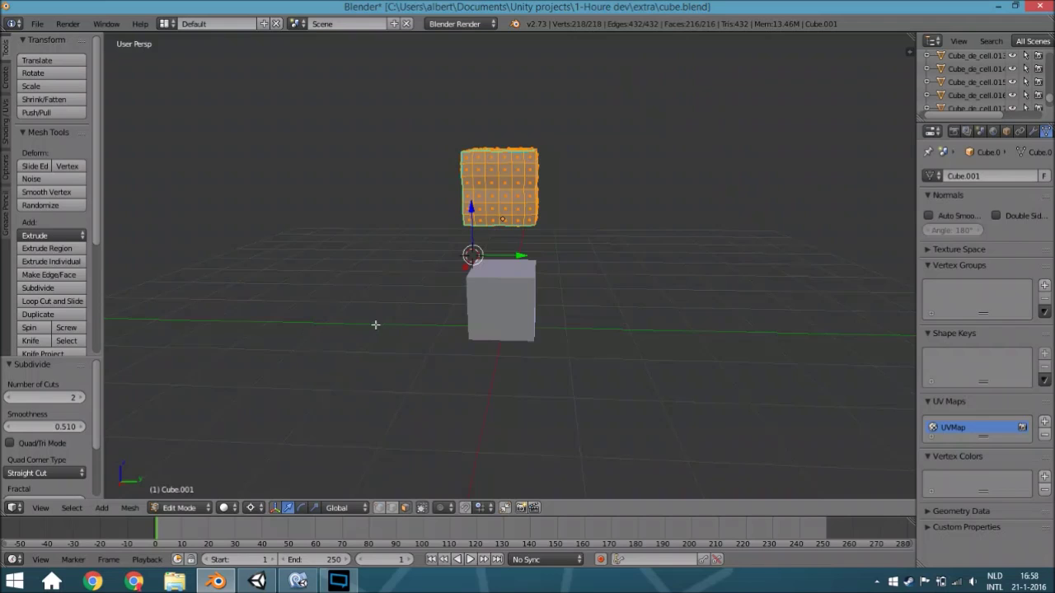
{"action": "middle_click_drag", "start_coordinate": [375, 324], "coordinate": [493, 279]}
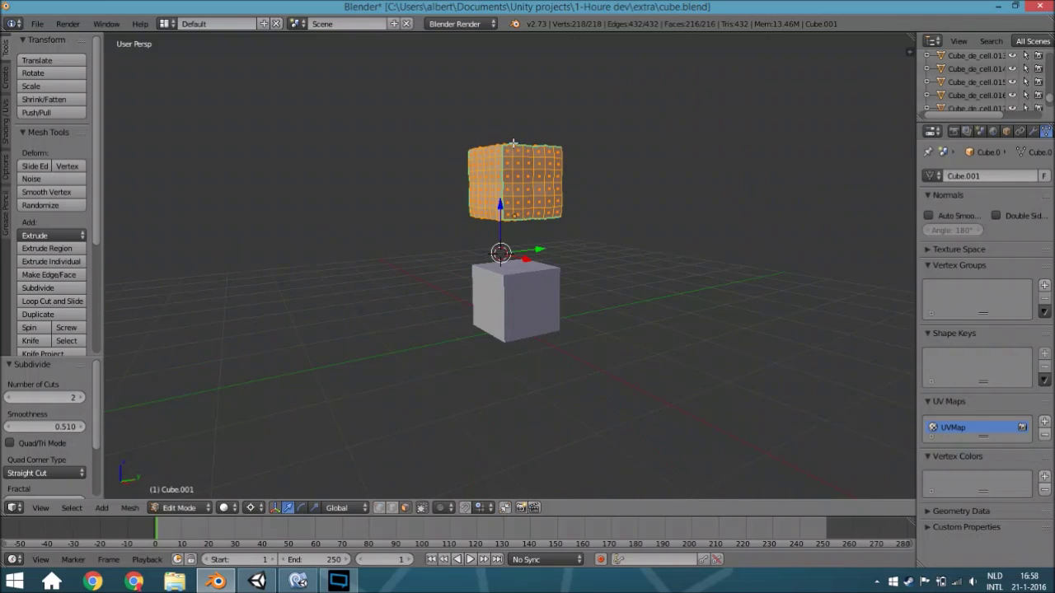
{"action": "middle_click_drag", "start_coordinate": [512, 204], "coordinate": [507, 185]}
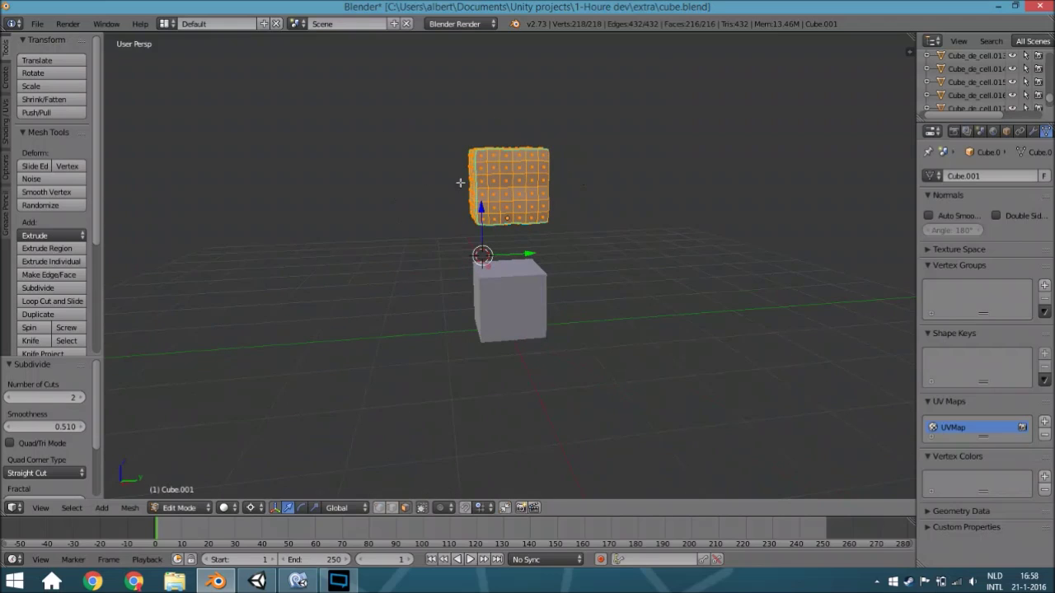
{"action": "middle_click_drag", "start_coordinate": [434, 212], "coordinate": [469, 222]}
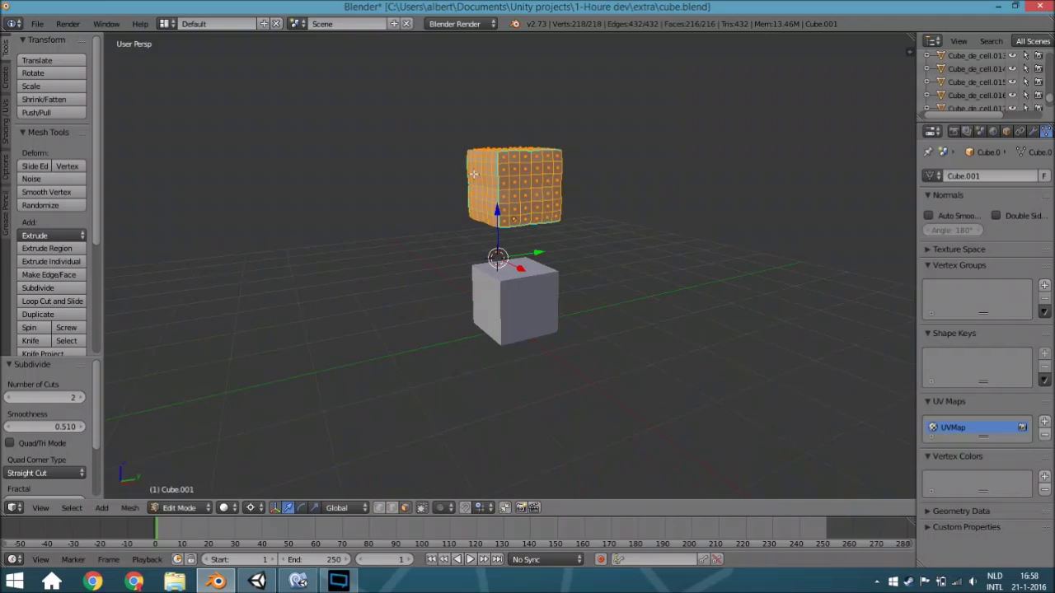
{"action": "middle_click_drag", "start_coordinate": [474, 174], "coordinate": [496, 210]}
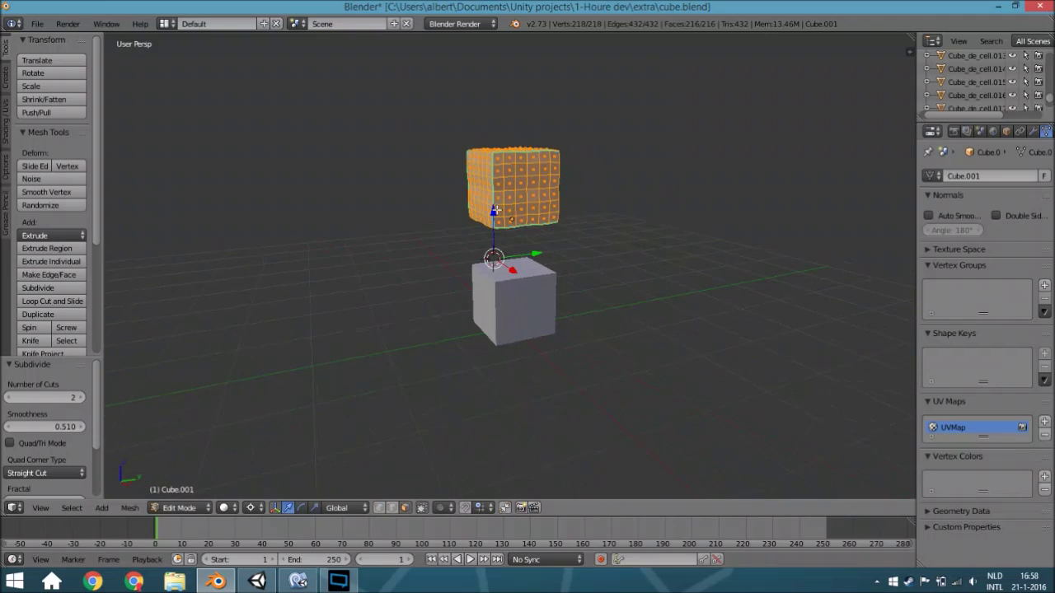
{"action": "middle_click_drag", "start_coordinate": [511, 171], "coordinate": [528, 231]}
Set the Subdivide operation's fractal value to 0.460 to roughen the duplicated cube's surface
{"action": "scroll", "coordinate": [42, 435], "scroll_direction": "down", "scroll_amount": 3}
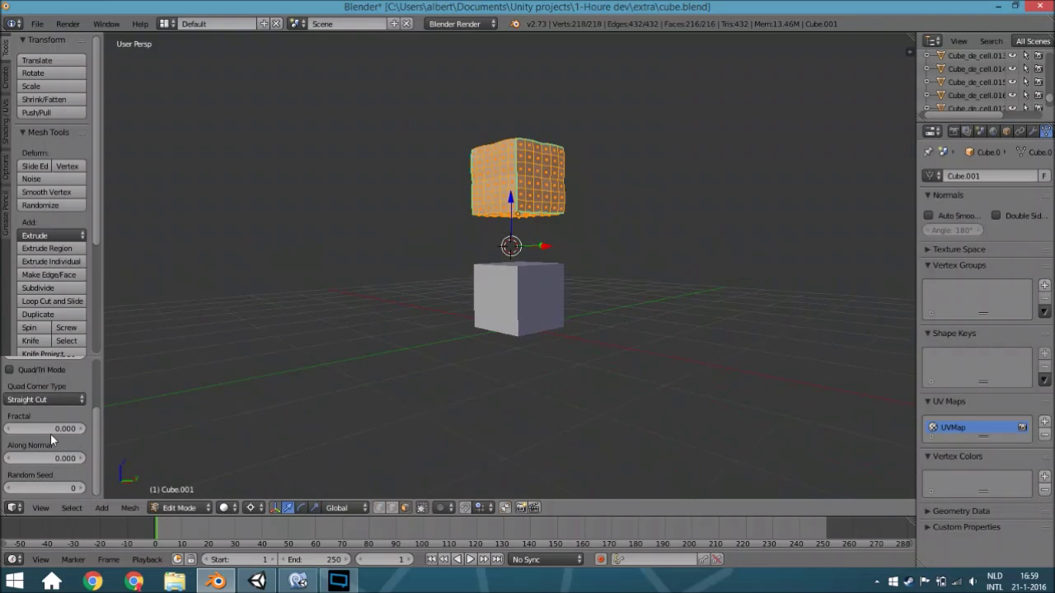
{"action": "left_click", "coordinate": [68, 431]}
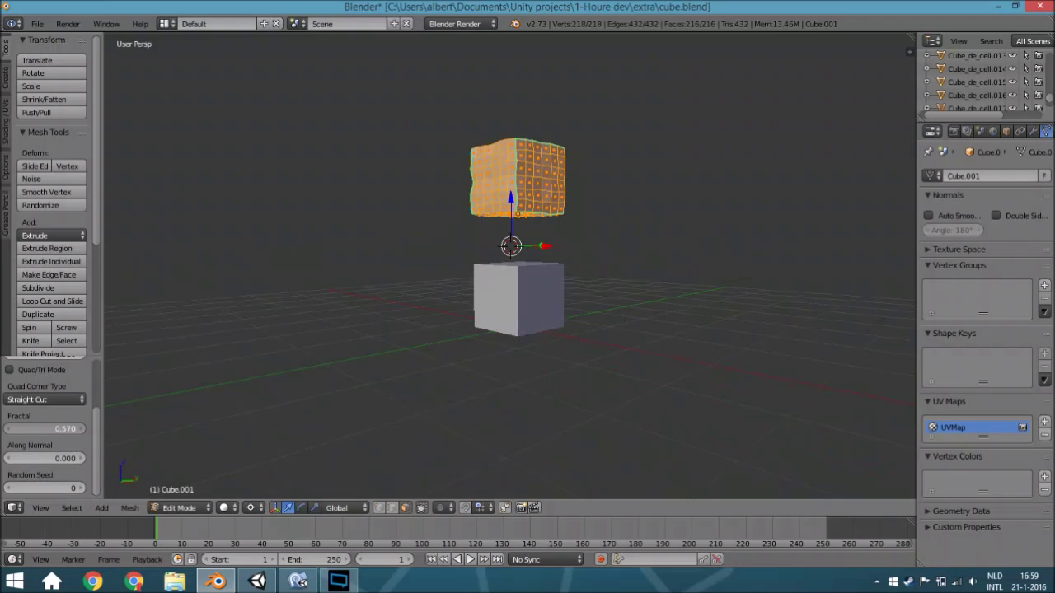
{"action": "mouse_move", "coordinate": [58, 432]}
{"action": "left_mouse_down"}
{"action": "mouse_move", "coordinate": [78, 432]}
{"action": "mouse_move", "coordinate": [70, 432]}
{"action": "left_mouse_up"}
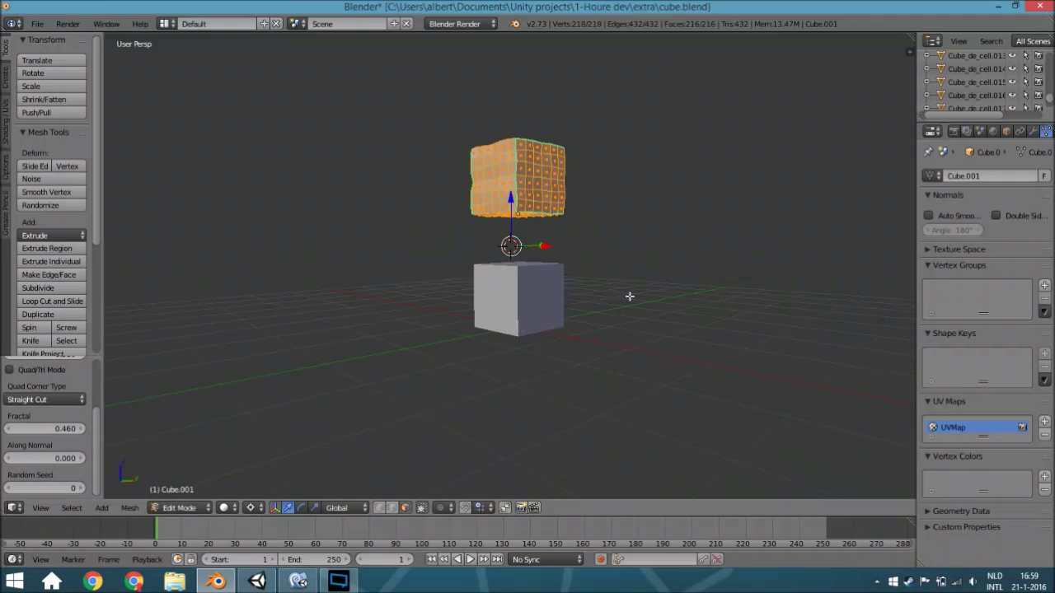
{"action": "middle_click_drag", "start_coordinate": [630, 296], "coordinate": [494, 321]}
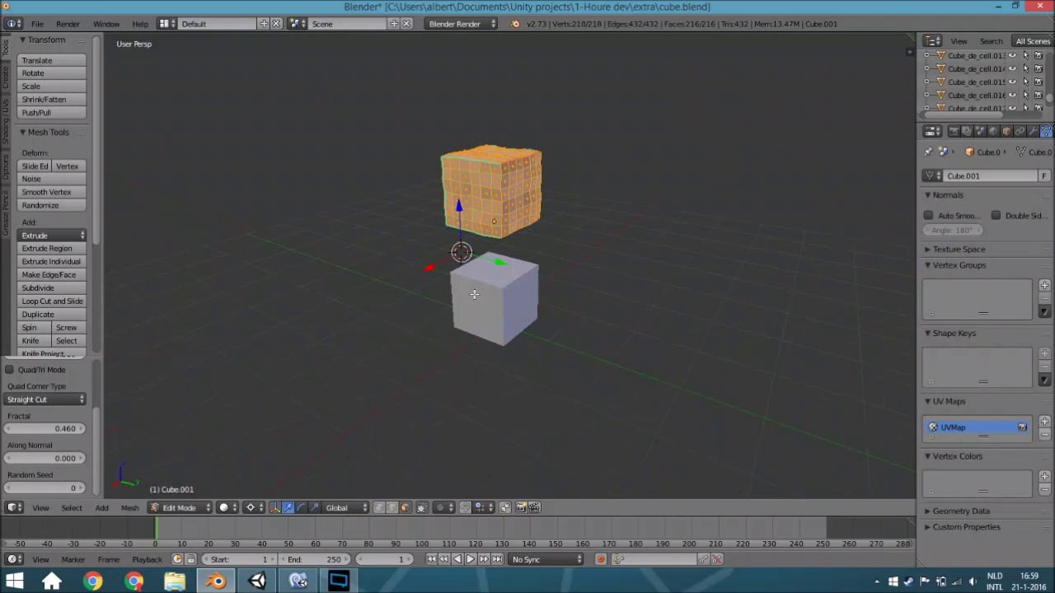
Return to Object Mode and run Cell Fracture on the roughened cube with Own Particles as point source and a source limit of 5
{"action": "key", "text": "Tab"}
{"action": "middle_click_drag", "start_coordinate": [471, 286], "coordinate": [419, 281]}
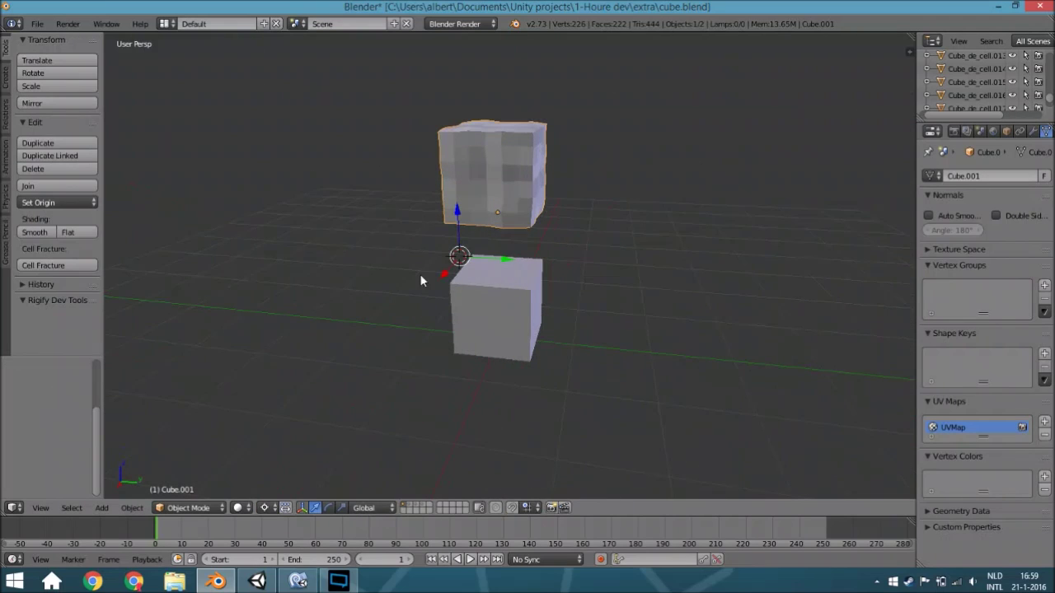
{"action": "left_click", "coordinate": [42, 265]}
{"action": "left_click", "coordinate": [167, 251]}
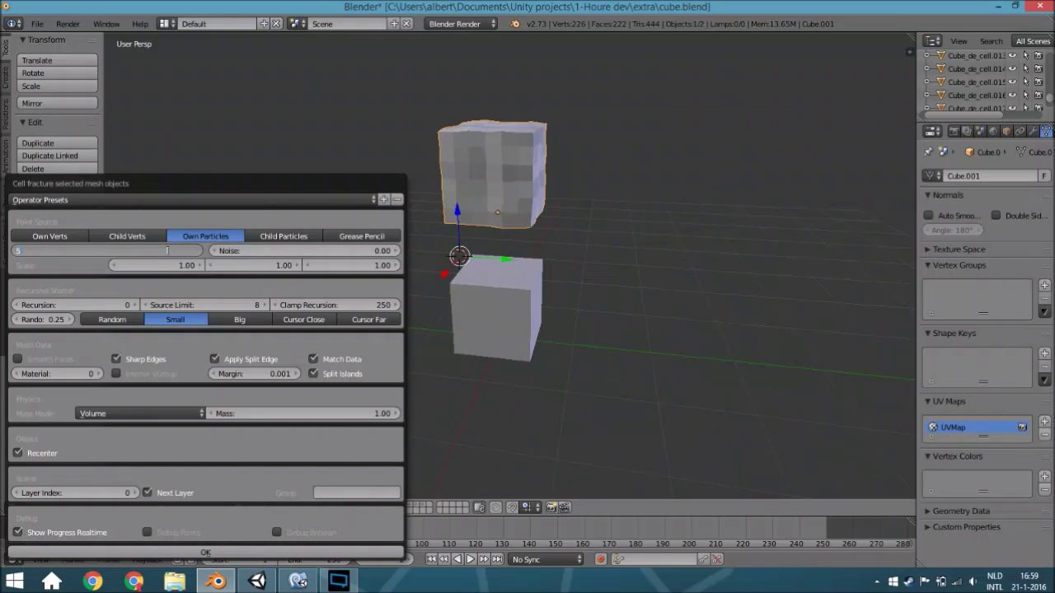
{"action": "key", "text": "Return"}
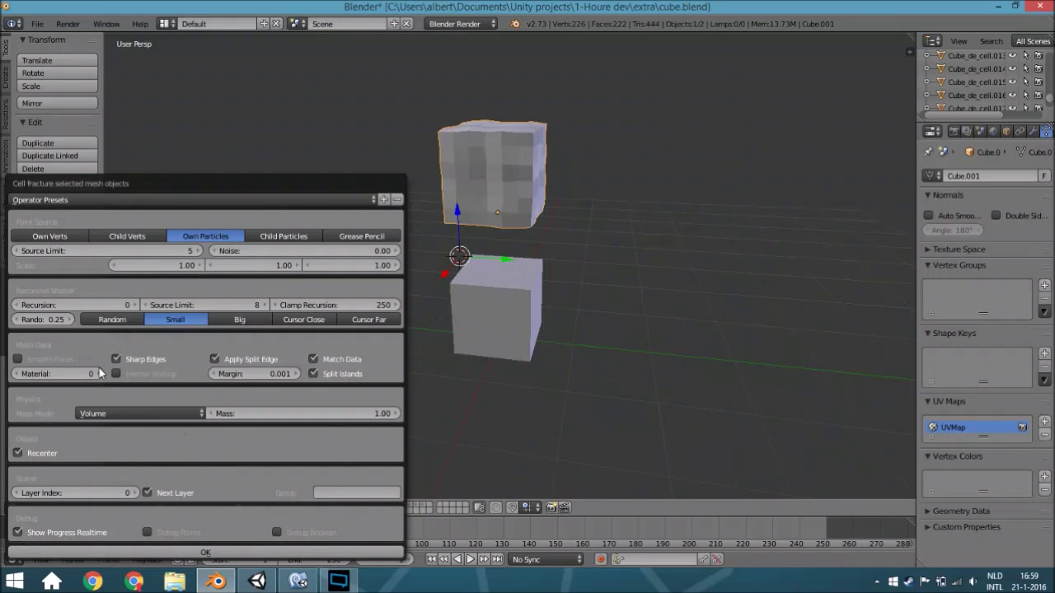
{"action": "left_click", "coordinate": [222, 554]}
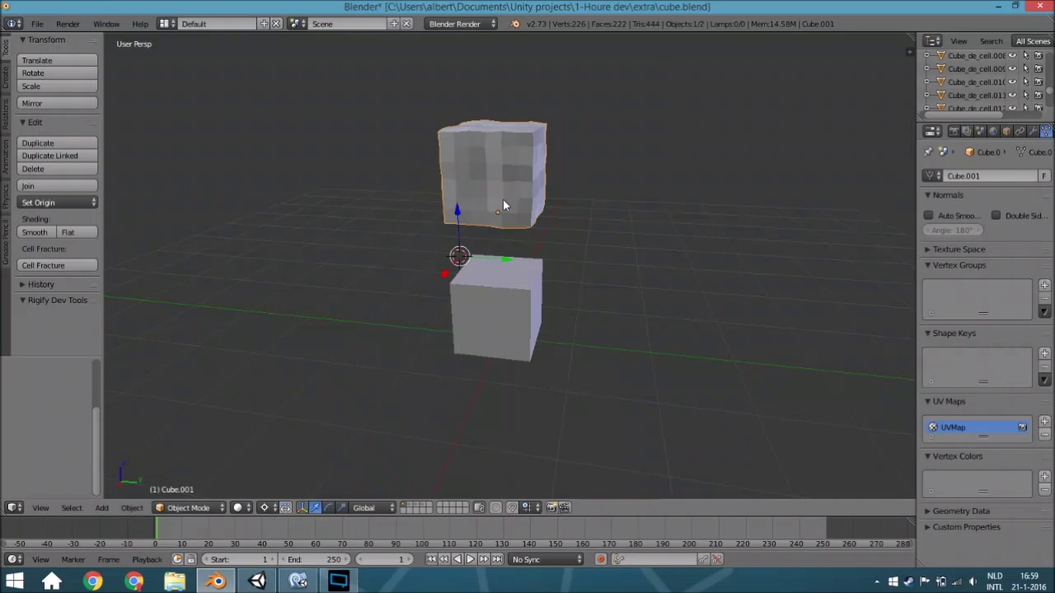
Delete the unfractured roughened cube and show the contents of layer 2
{"action": "key", "text": "x"}
{"action": "left_click", "coordinate": [503, 203]}
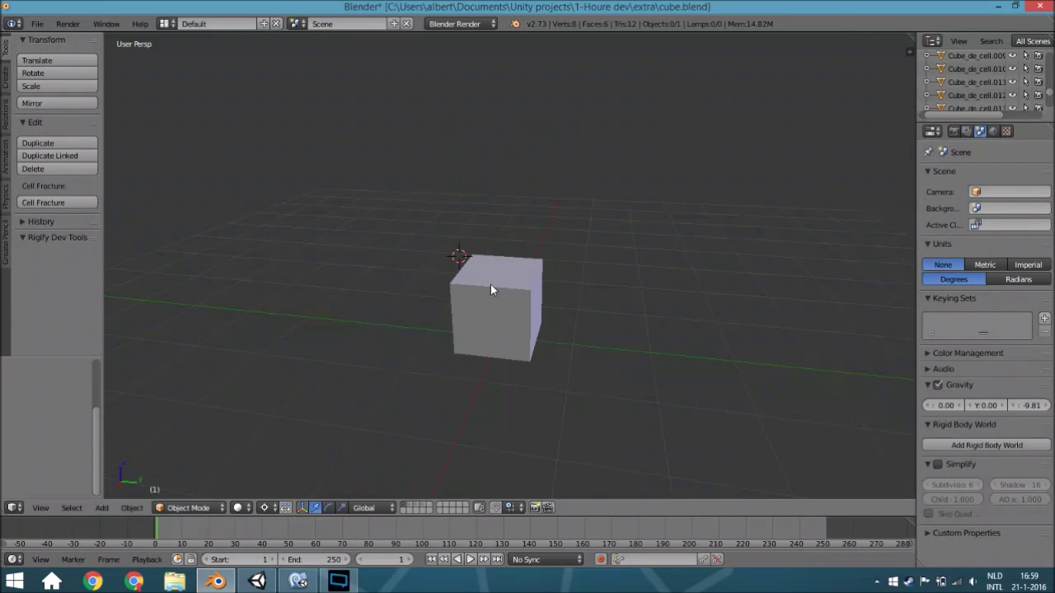
{"action": "key", "text": "2"}
Inspect the upper cube's fractured cells by temporarily moving individual pieces away and cancelling each move
{"action": "right_click", "coordinate": [445, 216]}
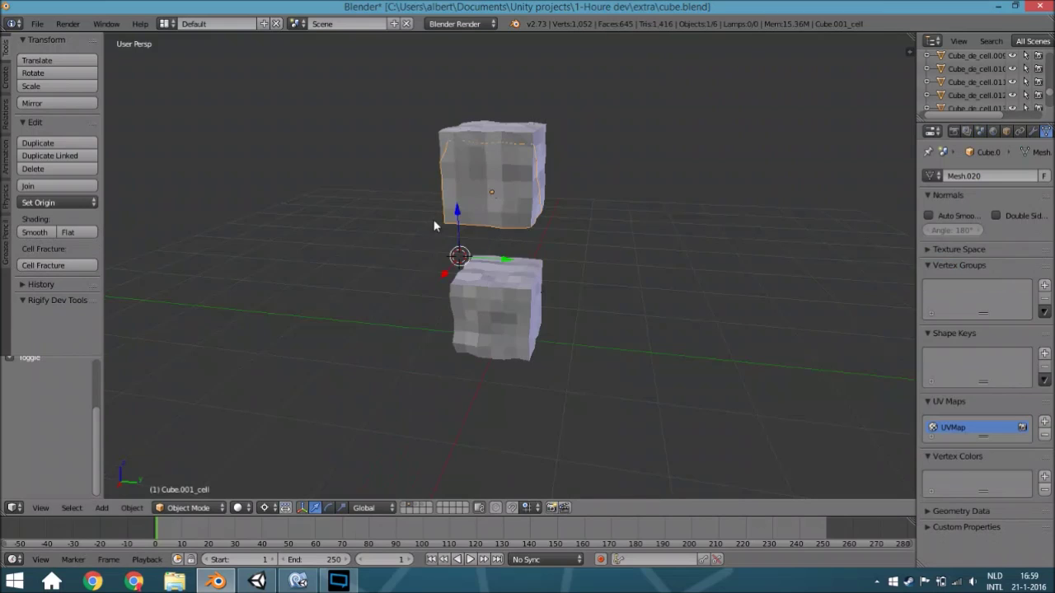
{"action": "middle_click_drag", "start_coordinate": [436, 224], "coordinate": [518, 213]}
{"action": "key", "text": "g"}
{"action": "right_click", "coordinate": [498, 218]}
{"action": "middle_click_drag", "start_coordinate": [445, 215], "coordinate": [524, 226]}
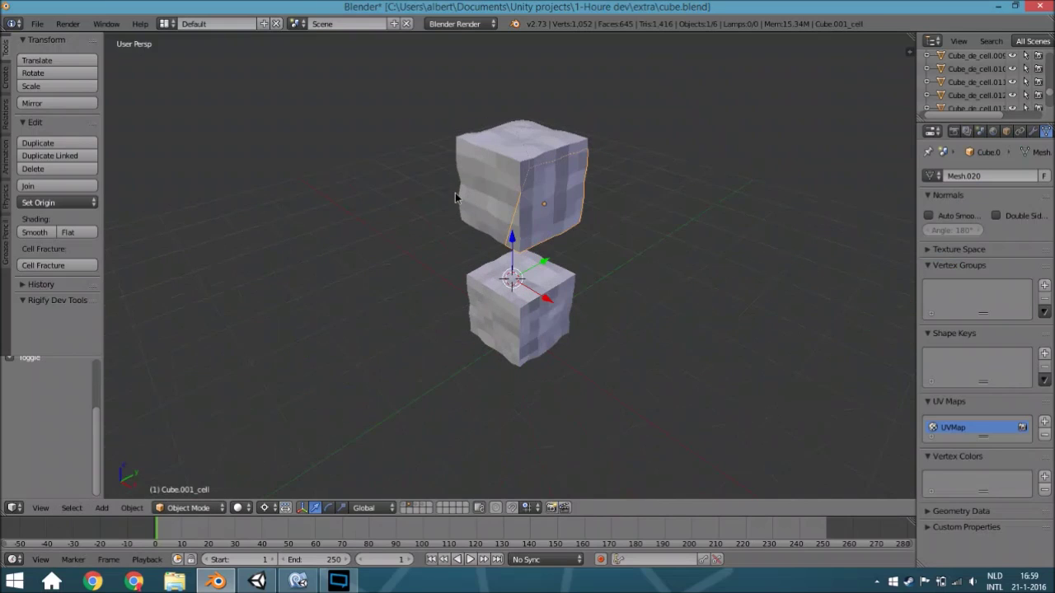
{"action": "right_click", "coordinate": [461, 195]}
{"action": "key", "text": "g"}
{"action": "right_click", "coordinate": [499, 197]}
{"action": "right_click", "coordinate": [549, 136]}
{"action": "key", "text": "g"}
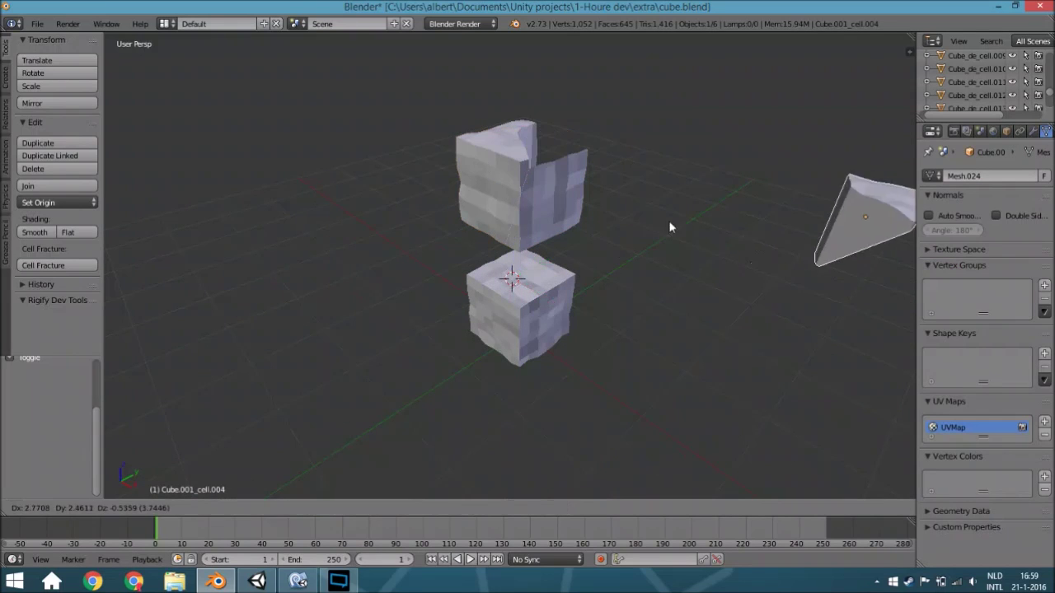
{"action": "right_click", "coordinate": [426, 240]}
{"action": "middle_click_drag", "start_coordinate": [426, 240], "coordinate": [502, 276]}
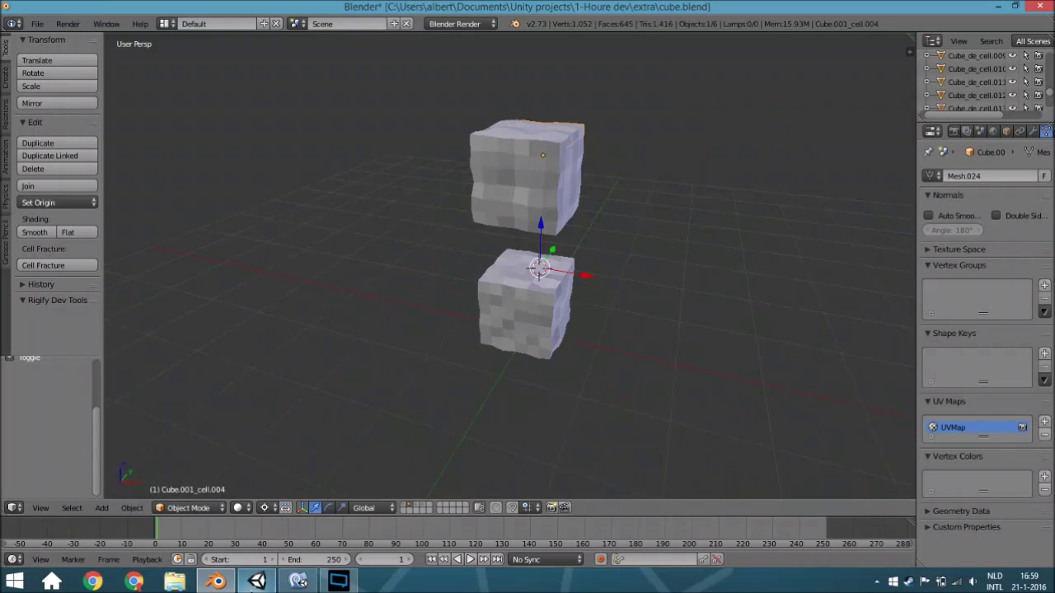
Switch to Unity and start Play mode for the tutorial ground scene
{"action": "left_click", "coordinate": [256, 581]}
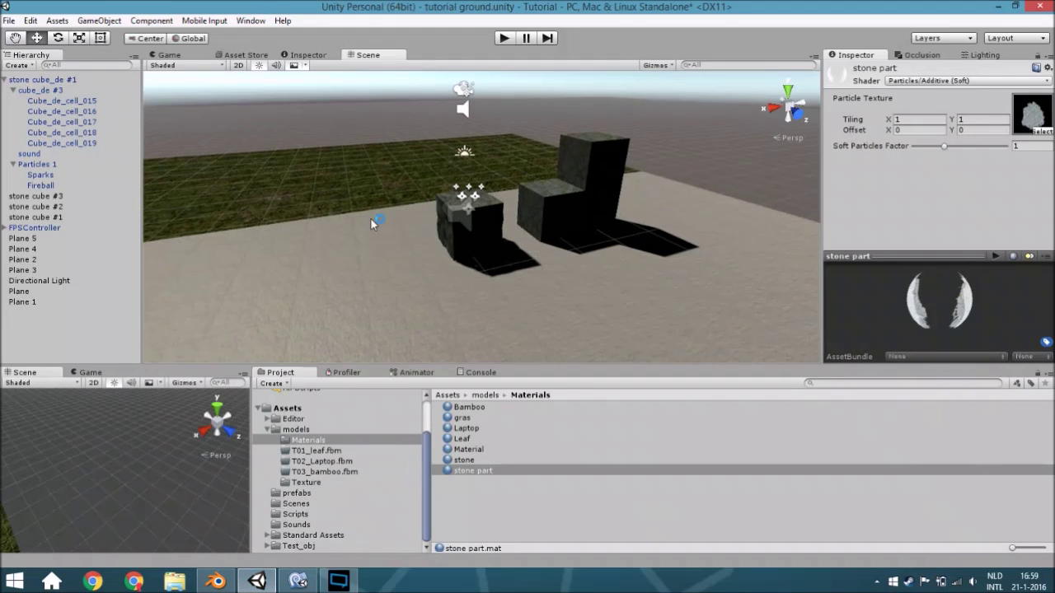
{"action": "right_click_drag", "start_coordinate": [370, 220], "coordinate": [461, 215]}
{"action": "scroll", "coordinate": [465, 216], "scroll_direction": "down", "scroll_amount": 2}
{"action": "left_click", "coordinate": [504, 38]}
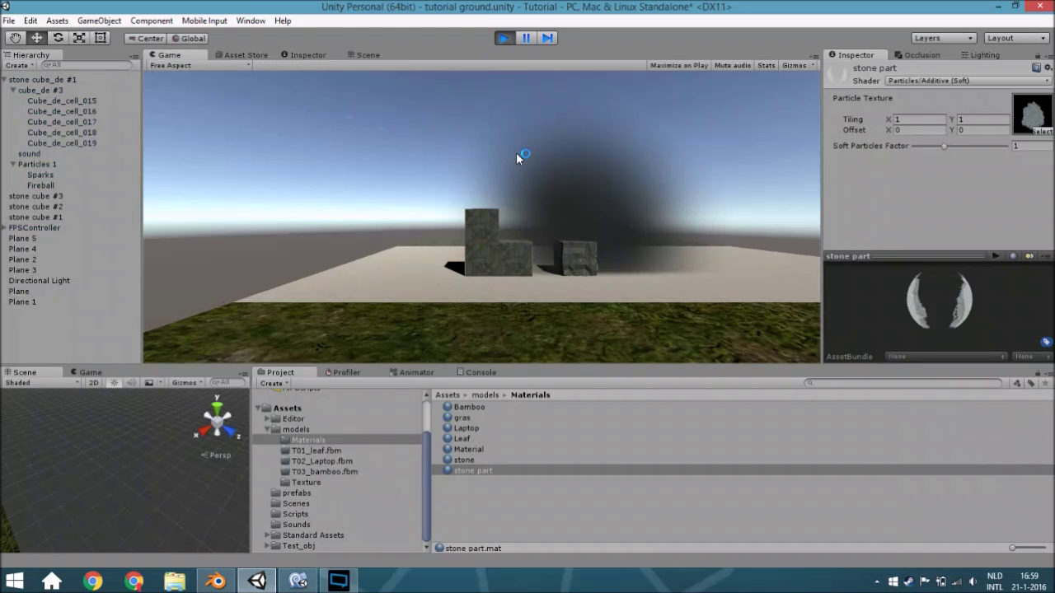
Walk the first-person character around the fractured stone cubes and across to the stone-textured ground
{"action": "key", "text": "w"}
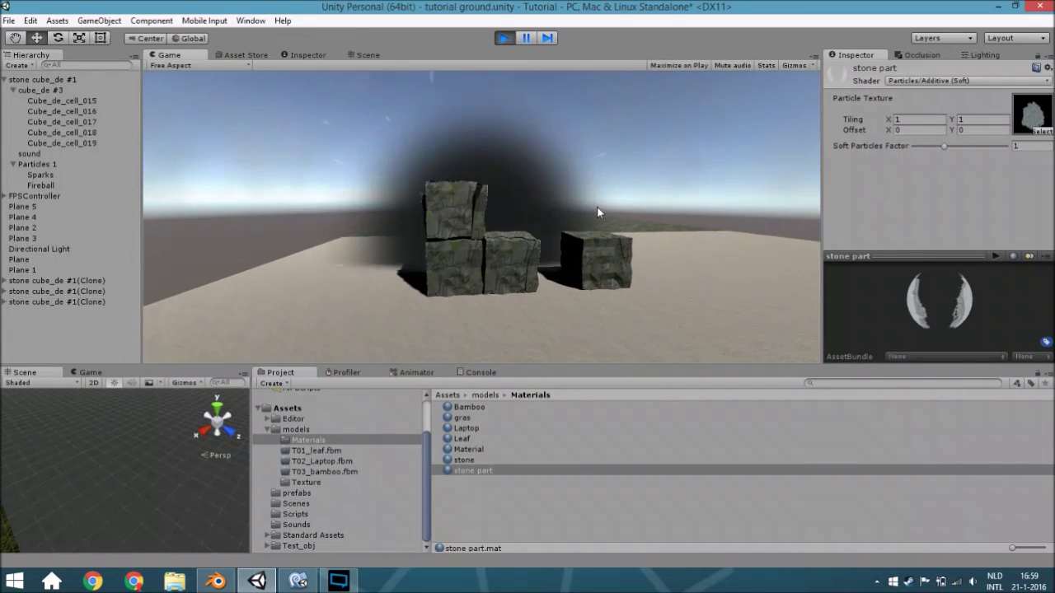
{"action": "key", "text": "a"}
{"action": "key", "text": "w"}
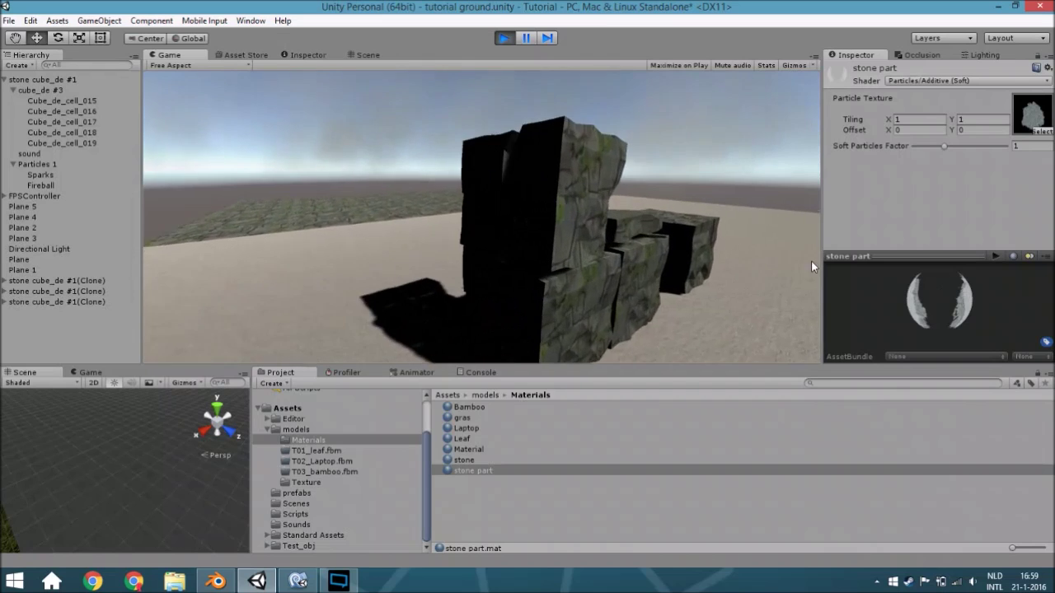
{"action": "key", "text": "d"}
{"action": "key", "text": "s"}
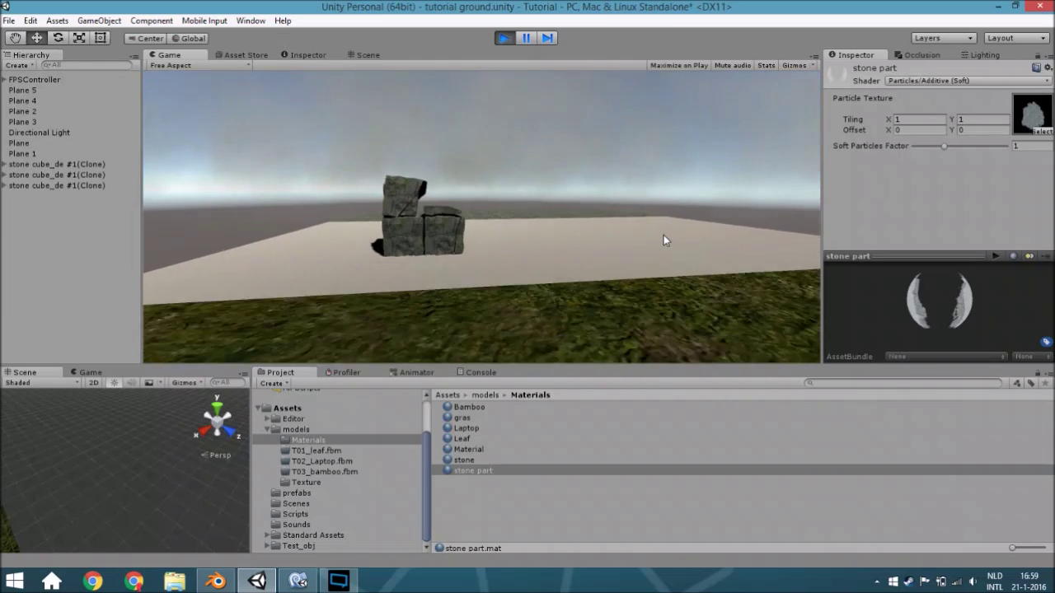
{"action": "key", "text": "w"}
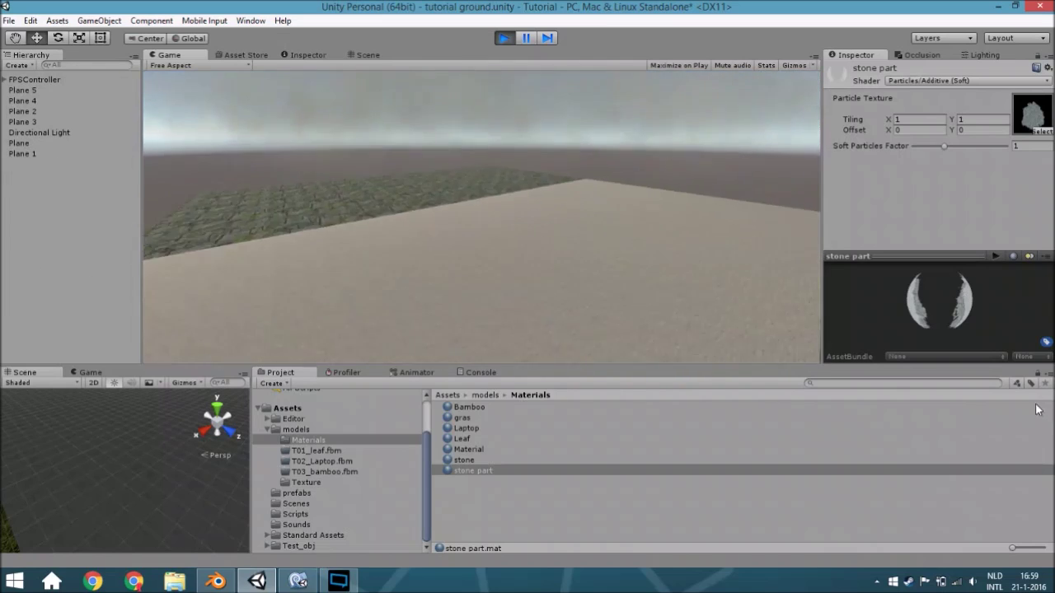
{"action": "key", "text": "w"}
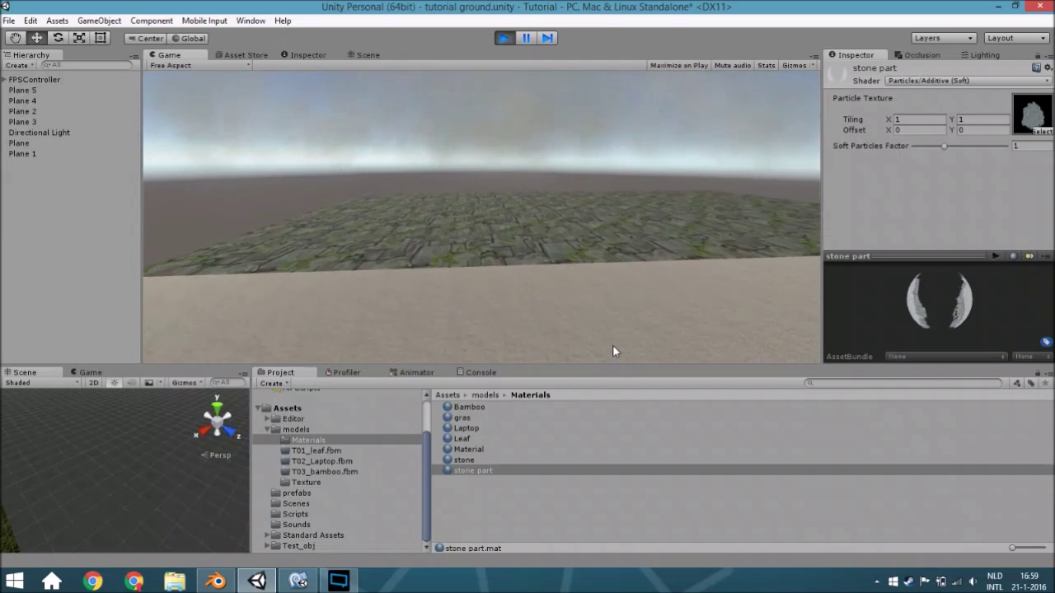
{"action": "key", "text": "w"}
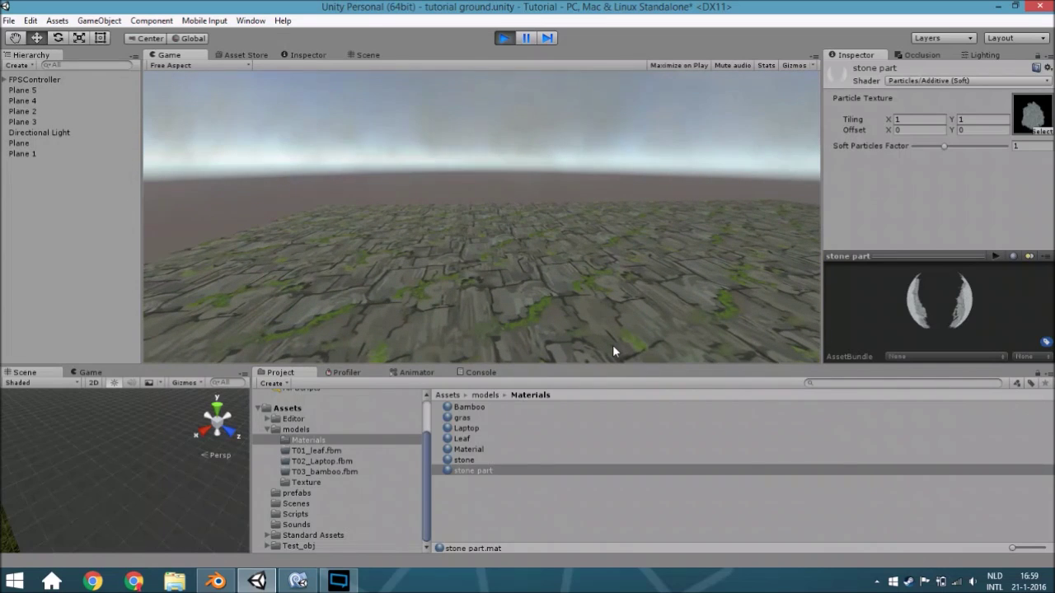